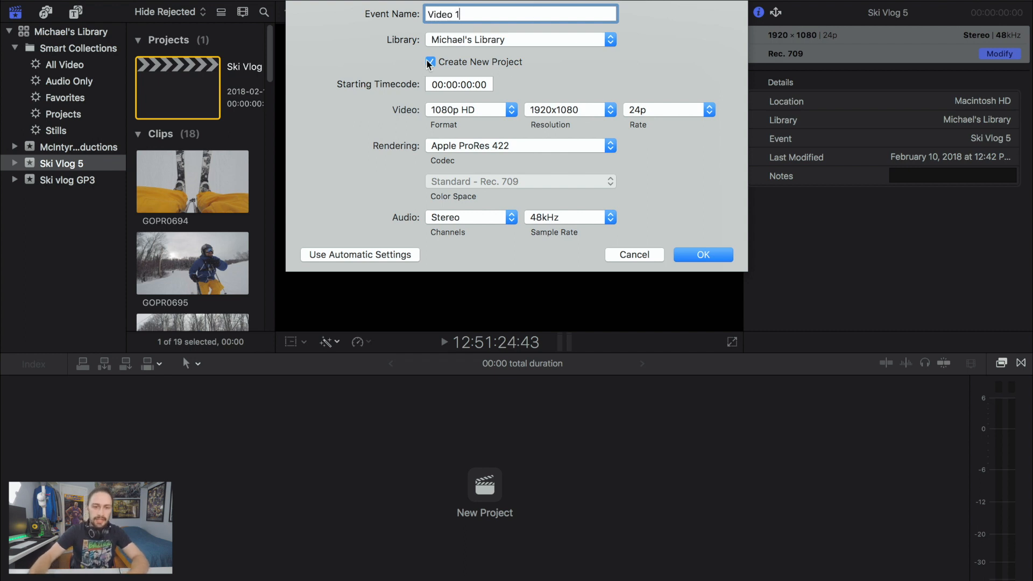
# Step: Create the Video 1 event with a new project in 1080p HD format at 1920x1080 resolution
pyautogui.click(511, 111)
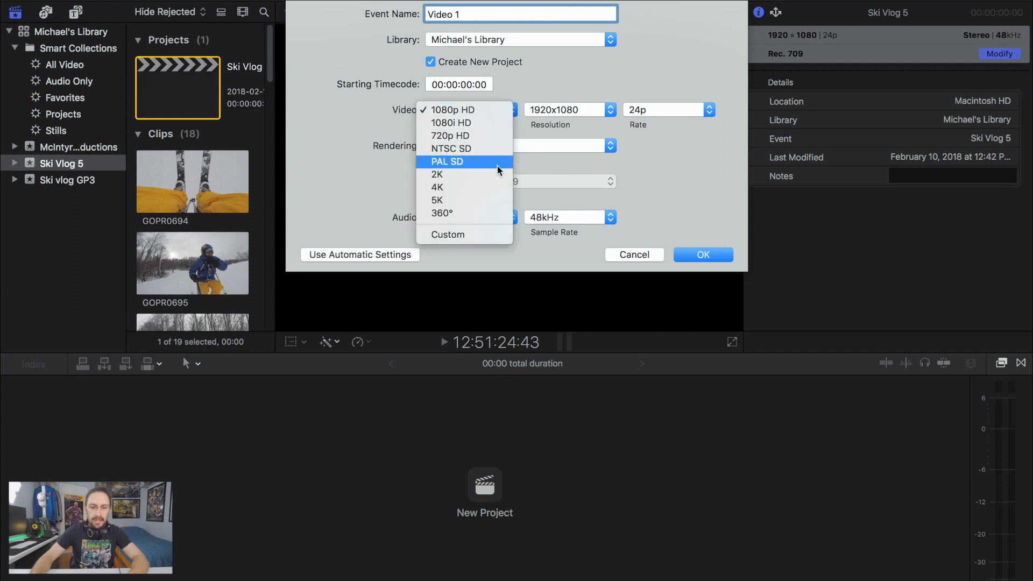
pyautogui.click(485, 112)
pyautogui.click(614, 111)
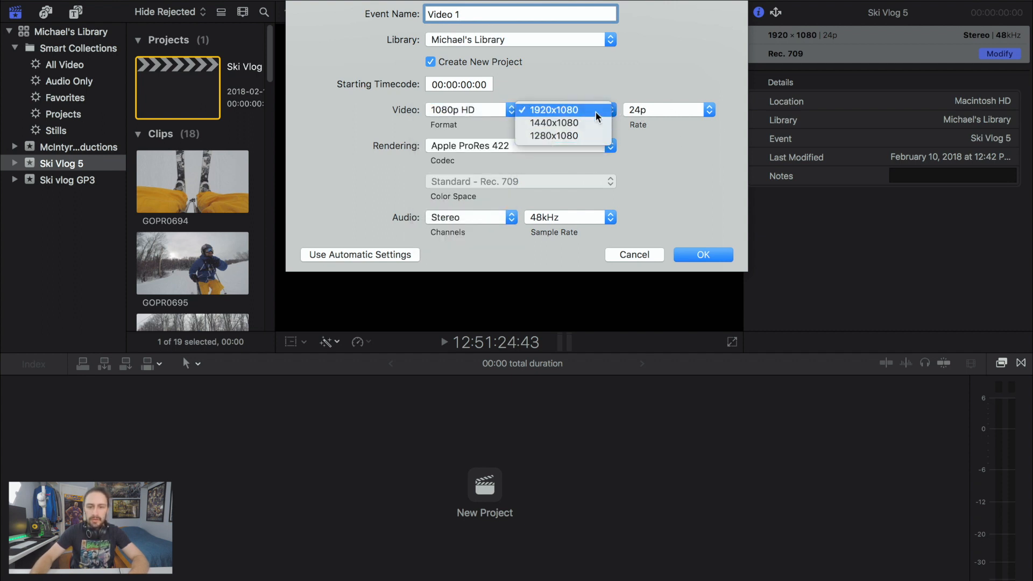
pyautogui.click(595, 111)
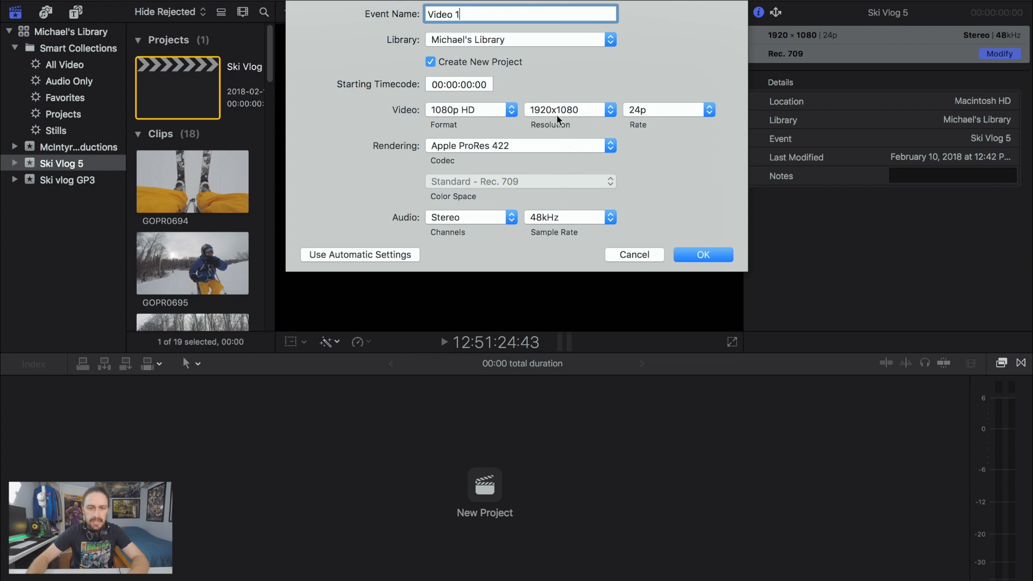
pyautogui.click(679, 253)
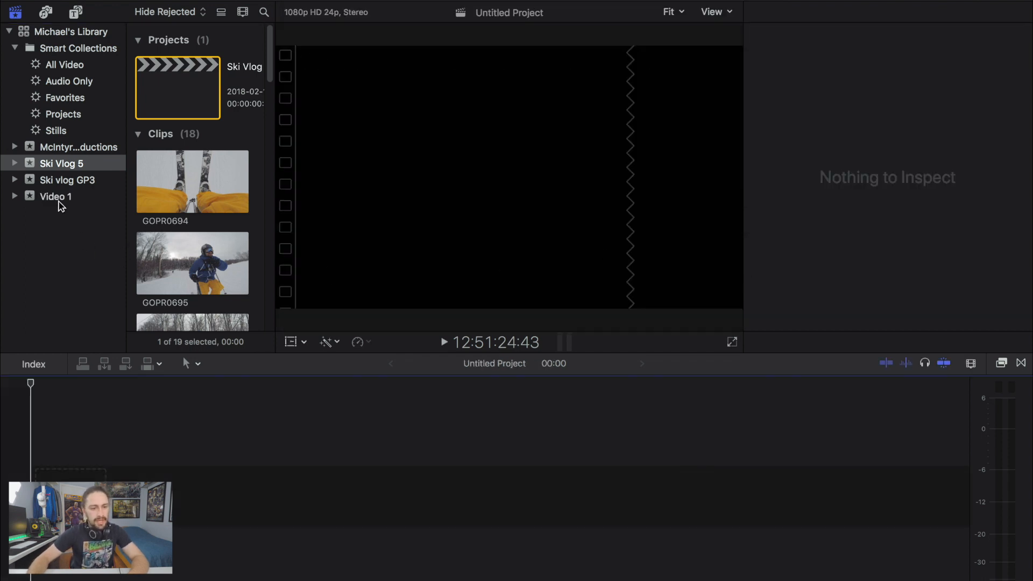
# Step: Rename the untitled project in the Video 1 event as Video 1 Project
pyautogui.click(58, 202)
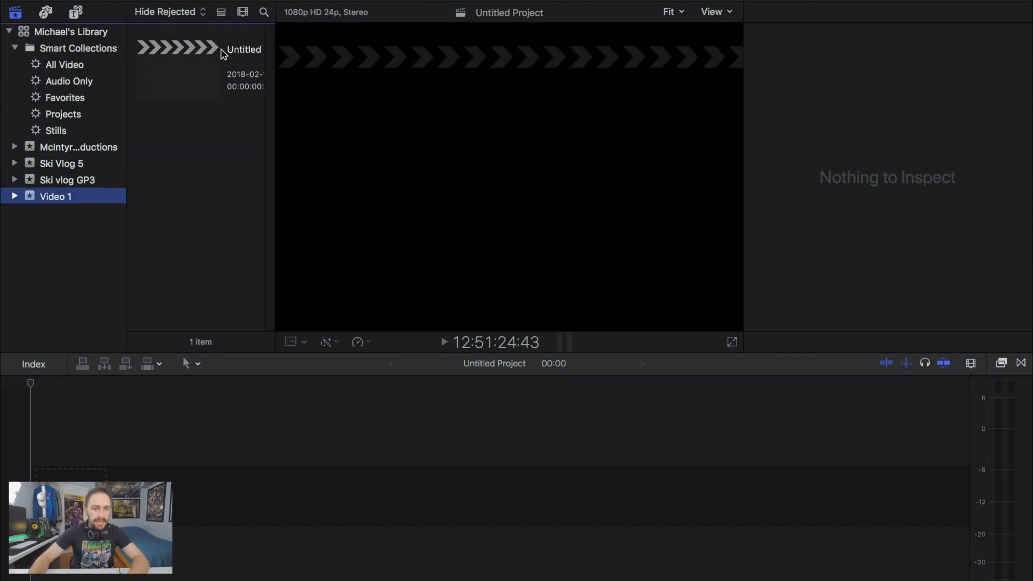
pyautogui.click(236, 54)
pyautogui.write('Video 1 P')
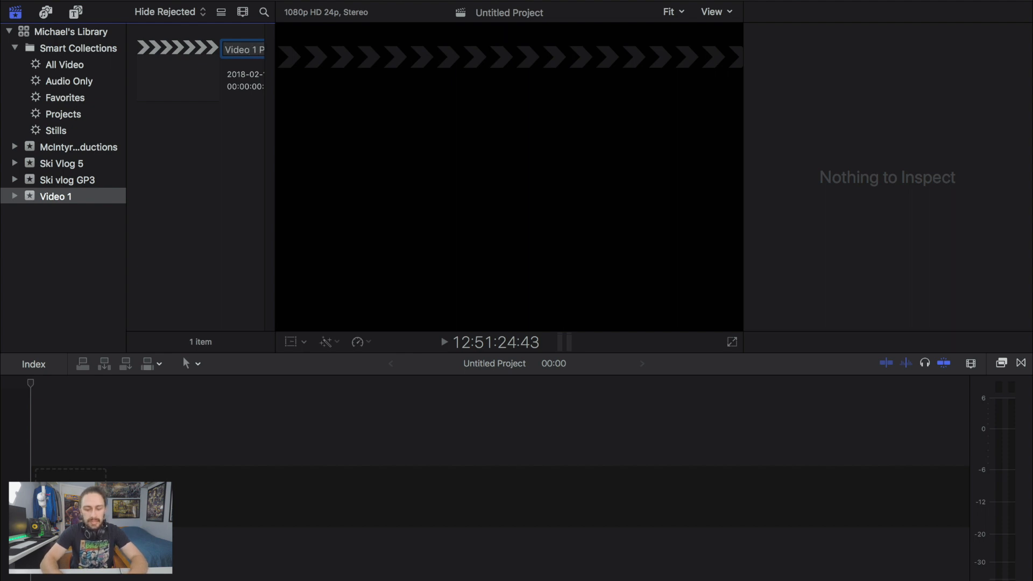
pyautogui.write('roject')
pyautogui.press('Return')
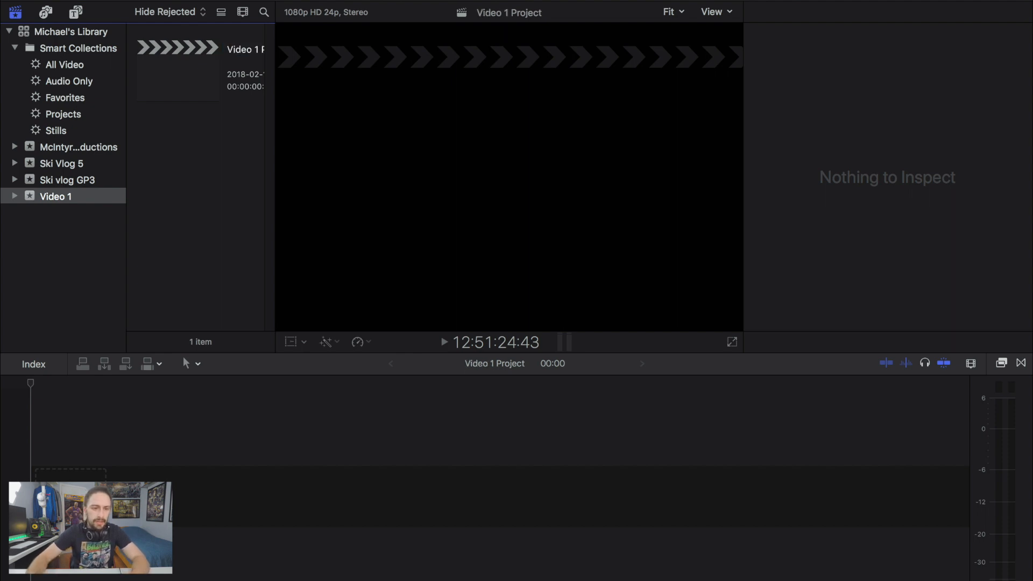
pyautogui.click(205, 58)
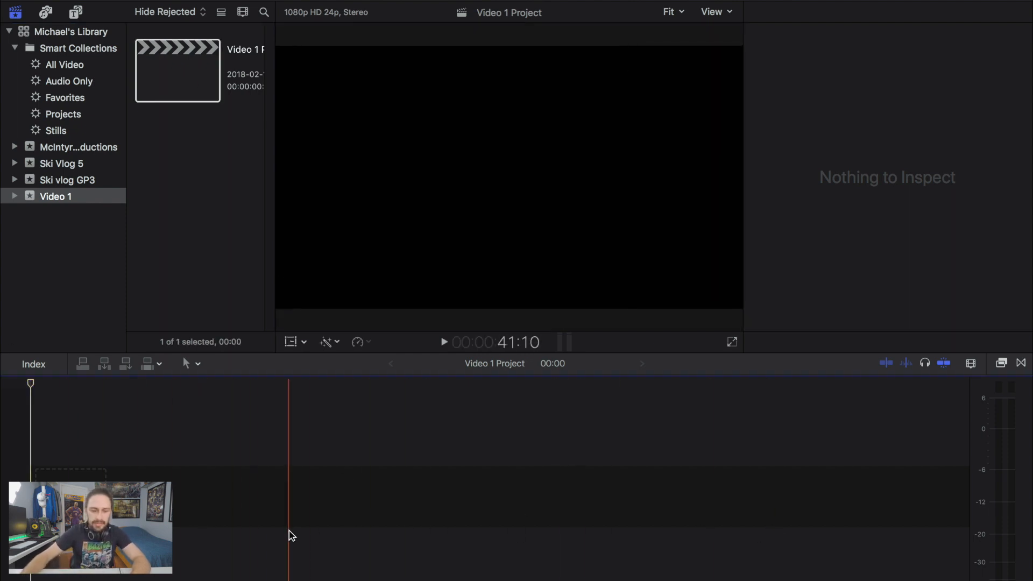
# Step: Open media import for the Video 1 event and browse the home folder and the external 1TB drive for footage
pyautogui.rightClick(195, 152)
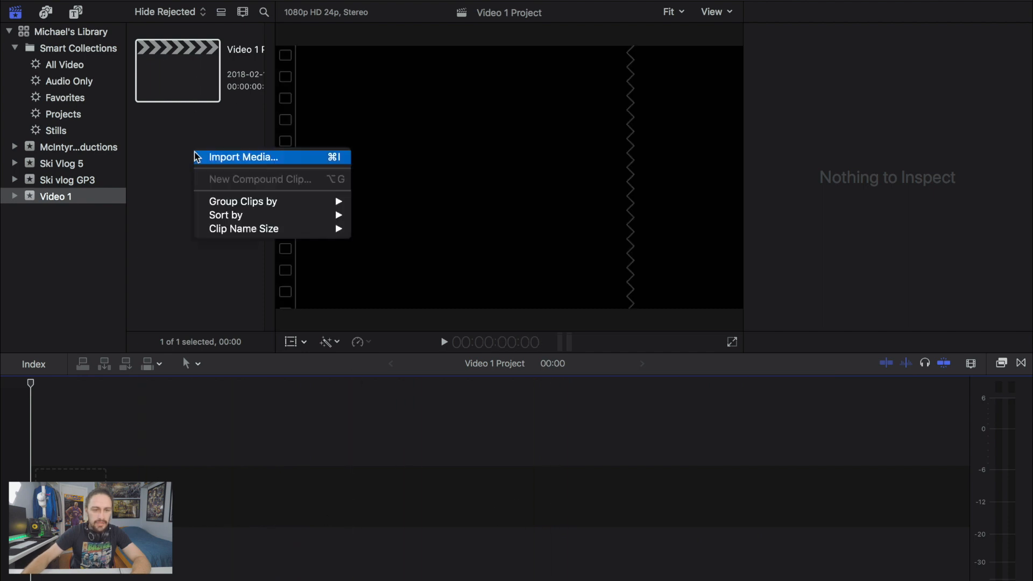
pyautogui.click(212, 157)
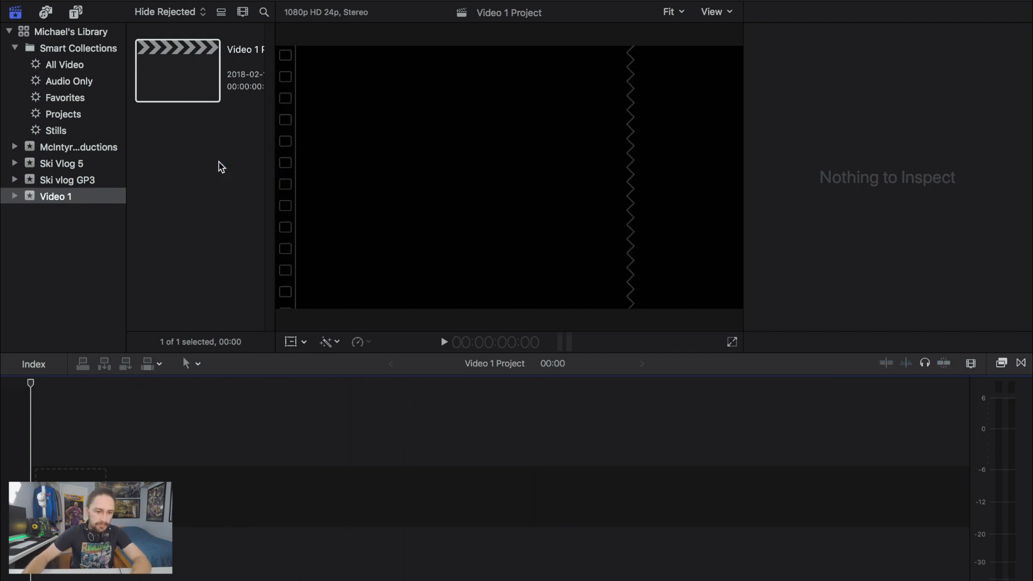
pyautogui.scroll(-5, 265, 379)
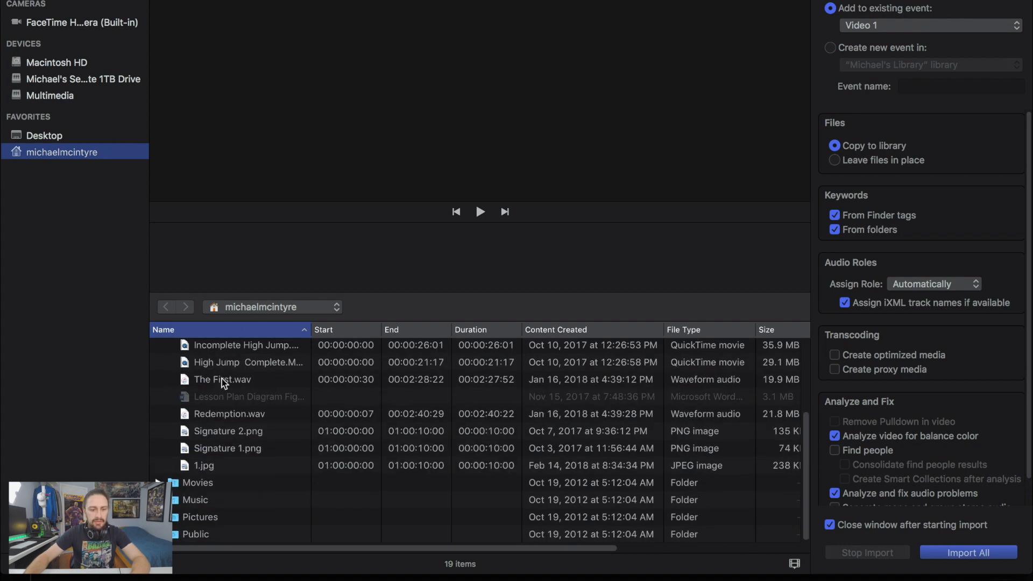
pyautogui.scroll(5, 211, 355)
pyautogui.click(90, 80)
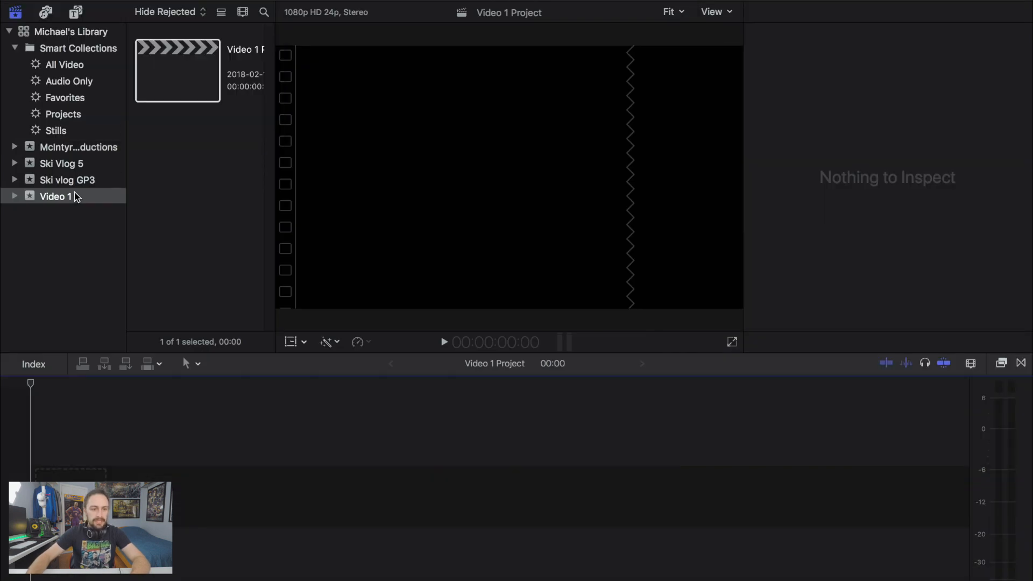
# Step: Move the Video 1 event to the trash and confirm its deletion
pyautogui.rightClick(75, 197)
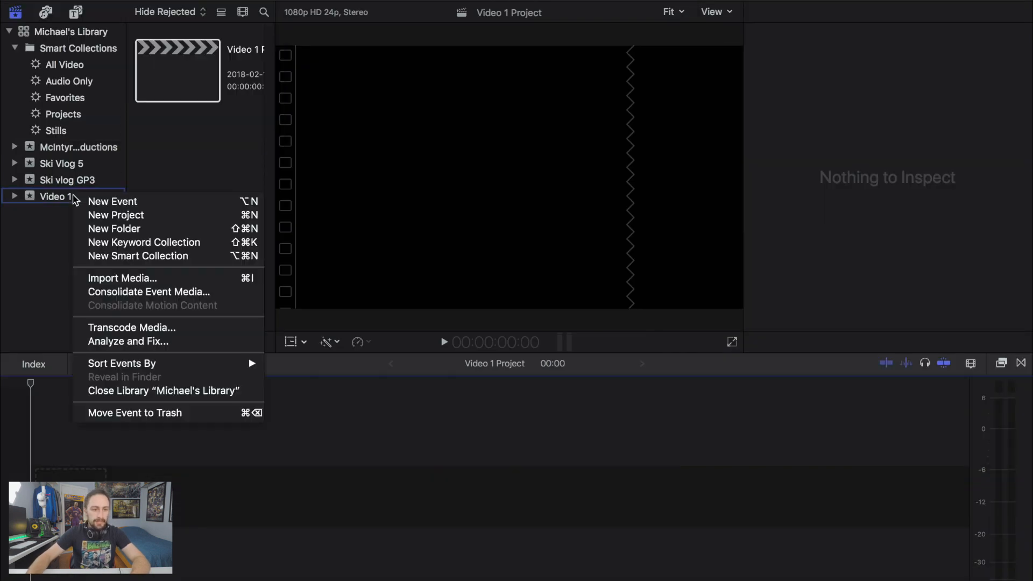
pyautogui.click(148, 413)
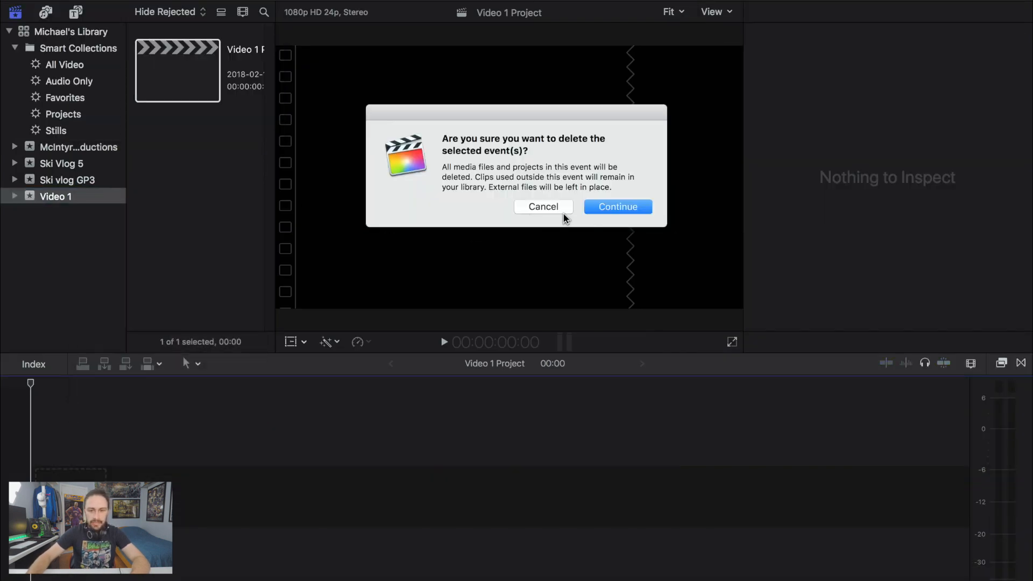
pyautogui.click(591, 210)
# Step: Show the contents of the Ski Vlog 5 event and widen the browser to fit two columns of clips
pyautogui.click(73, 162)
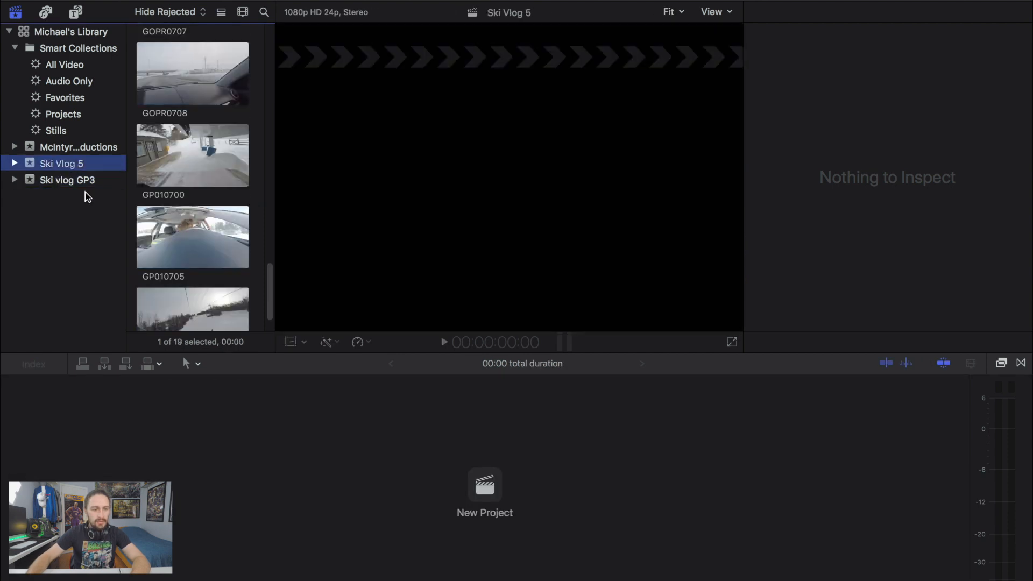
pyautogui.moveTo(272, 232); pyautogui.dragTo(285, 230)
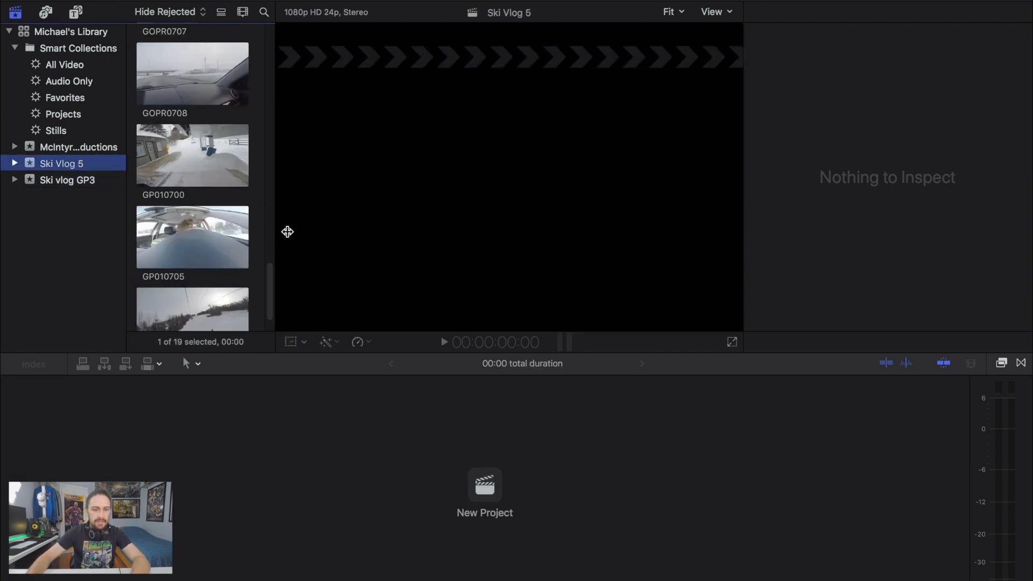
pyautogui.moveTo(568, 225); pyautogui.dragTo(576, 225)
pyautogui.scroll(5, 420, 231)
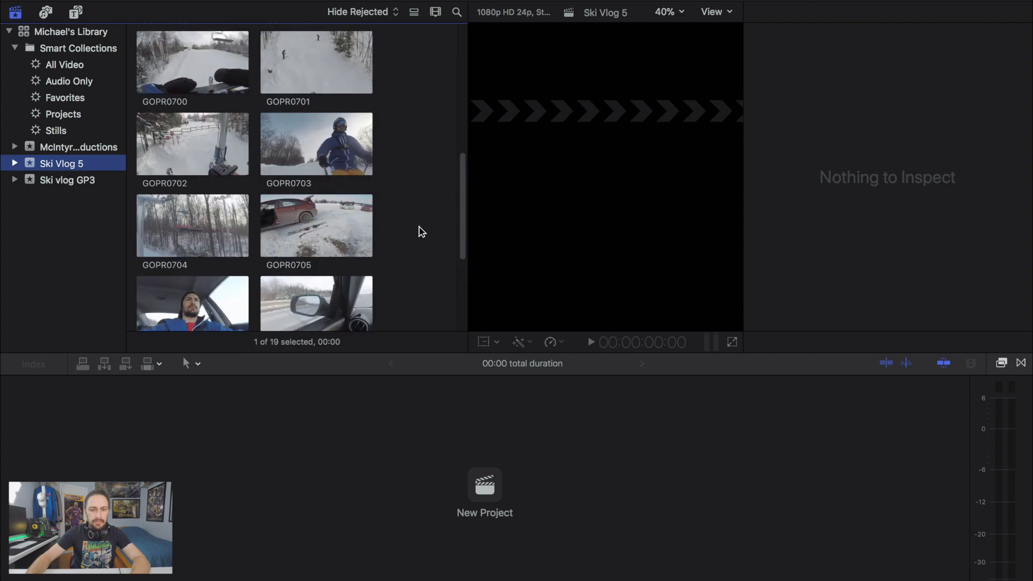
pyautogui.scroll(2, 419, 232)
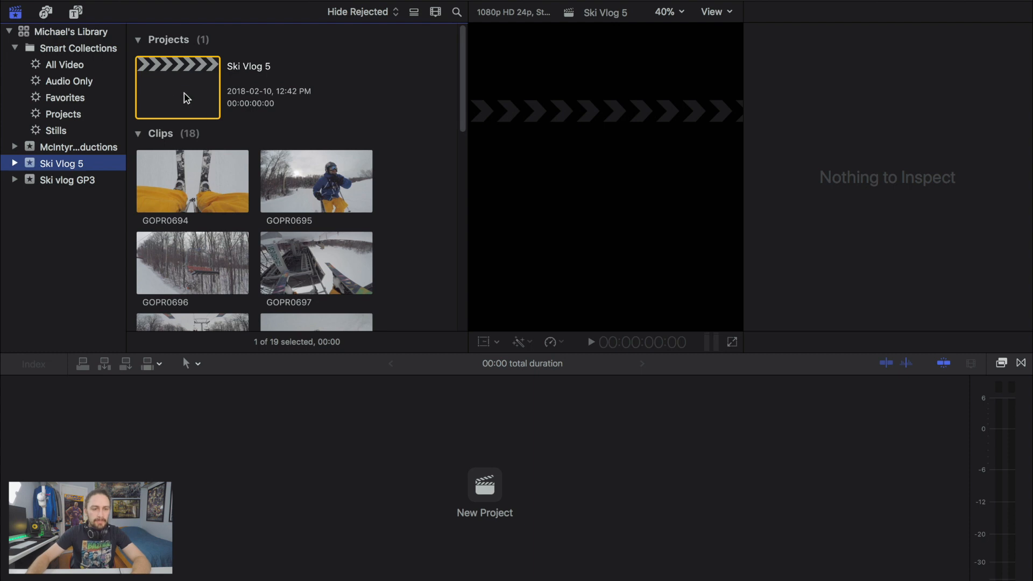
# Step: Examine the project name and clips in the Ski Vlog 5 event and the clips in the Ski vlog GP3 event
pyautogui.click(232, 72)
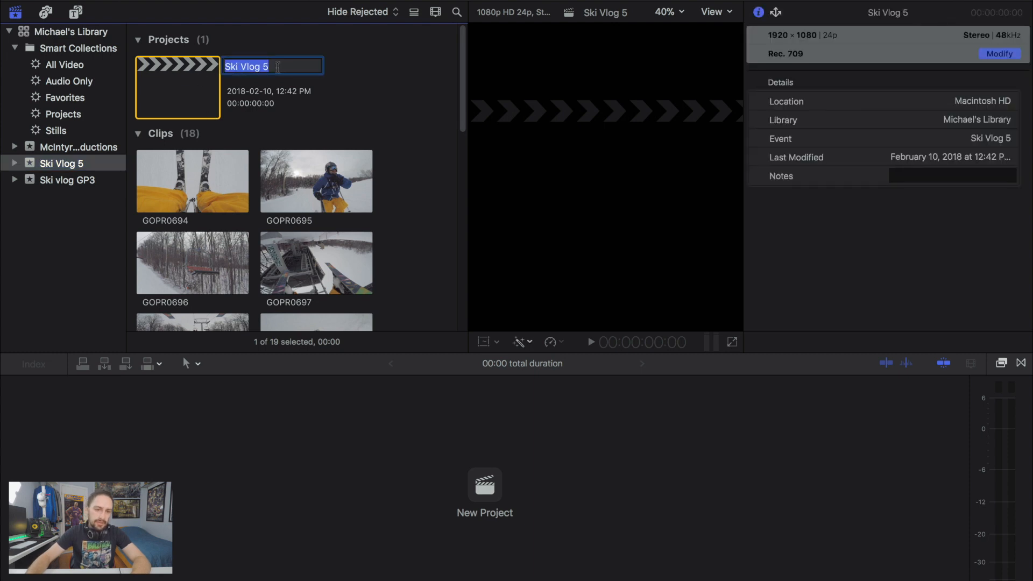
pyautogui.click(277, 68)
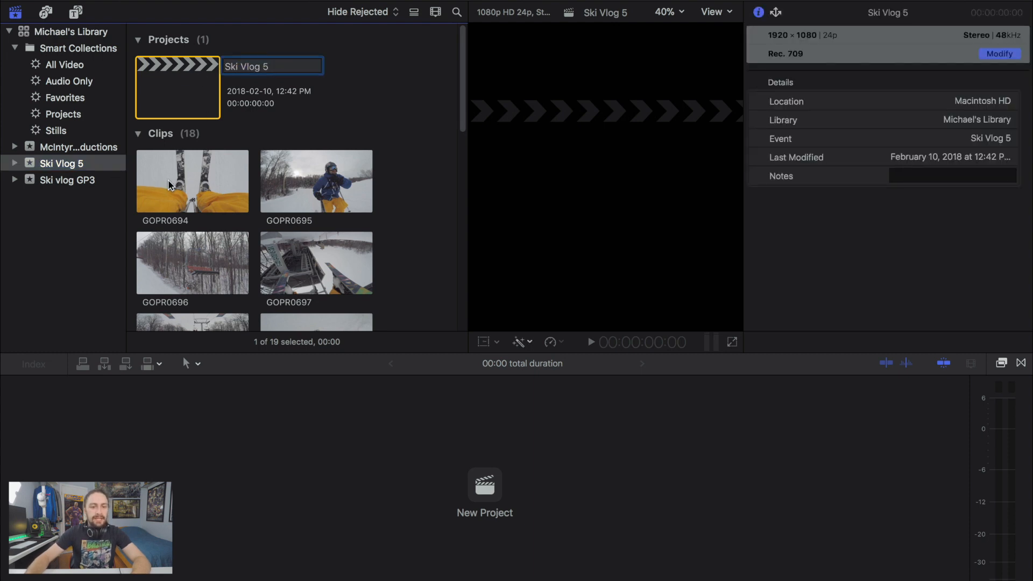
pyautogui.scroll(-10, 215, 180)
pyautogui.scroll(10, 222, 184)
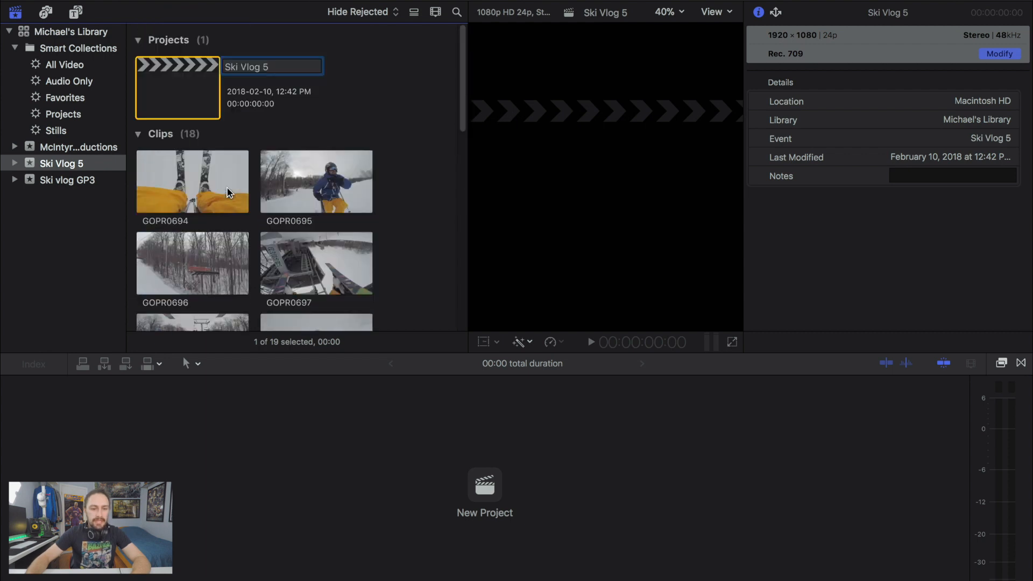
pyautogui.click(88, 182)
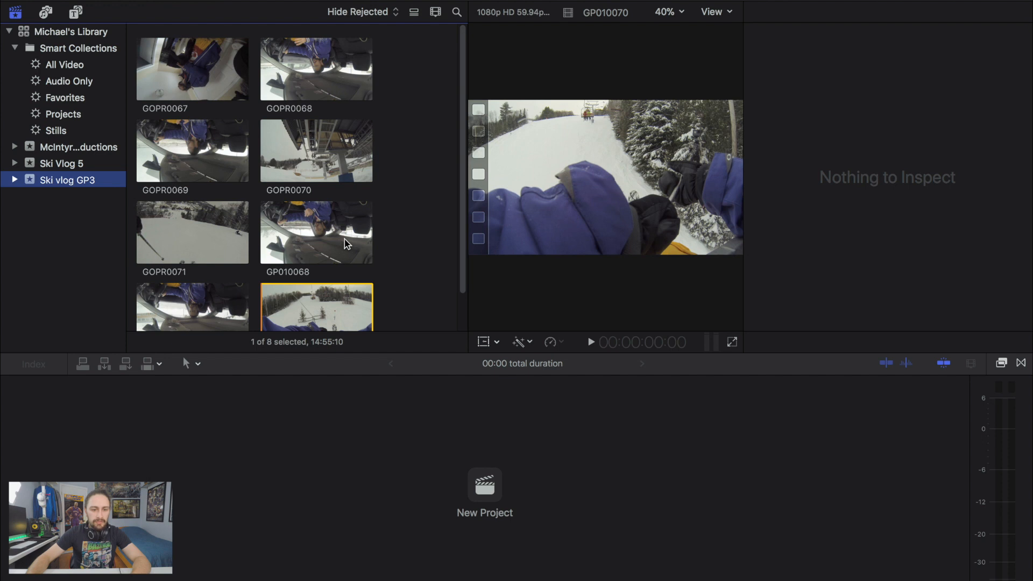
pyautogui.moveTo(464, 206); pyautogui.dragTo(464, 164)
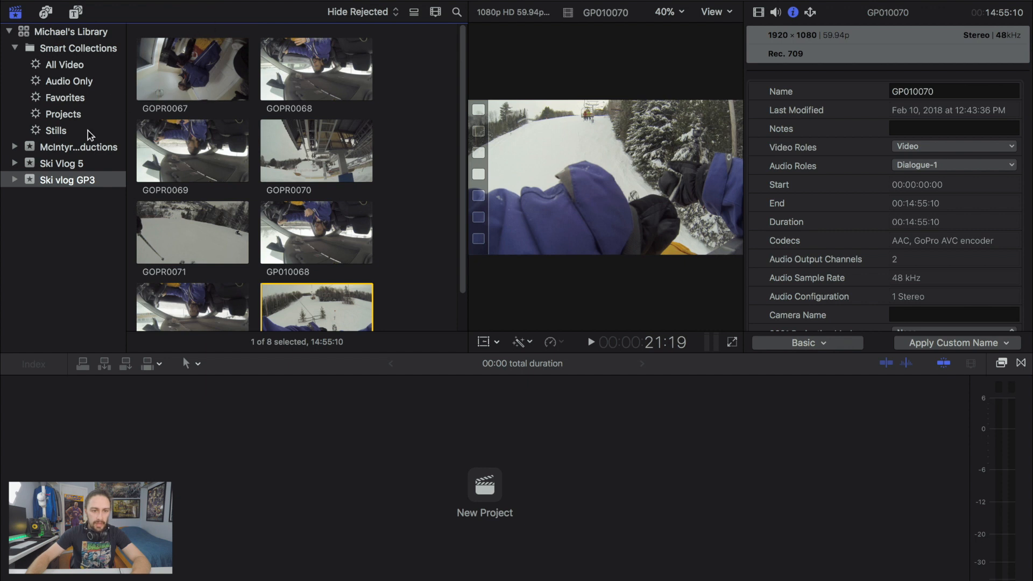
# Step: Open the Ski Vlog 5 project in the timeline and look through the clips in its event
pyautogui.click(60, 163)
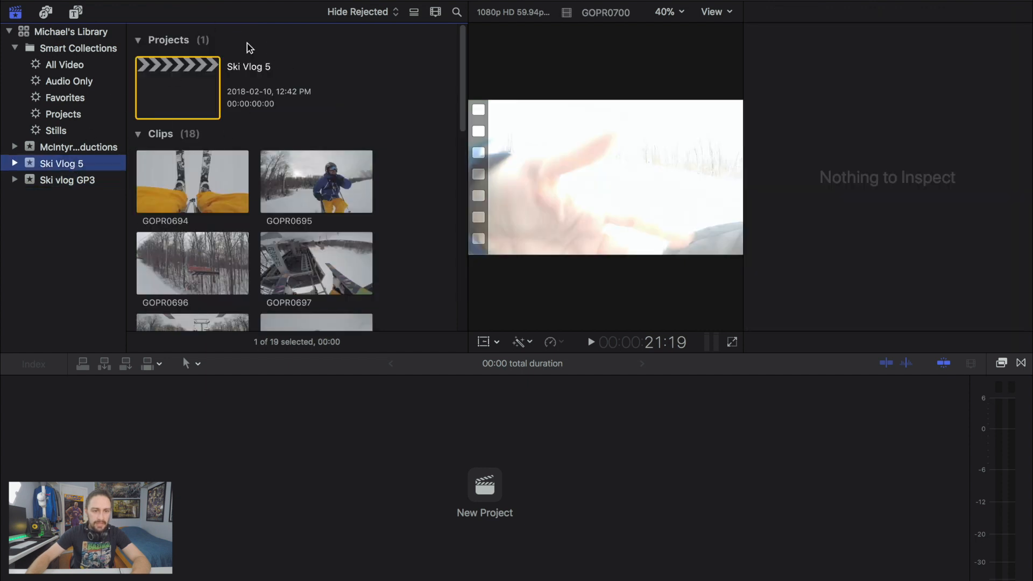
pyautogui.doubleClick(177, 86)
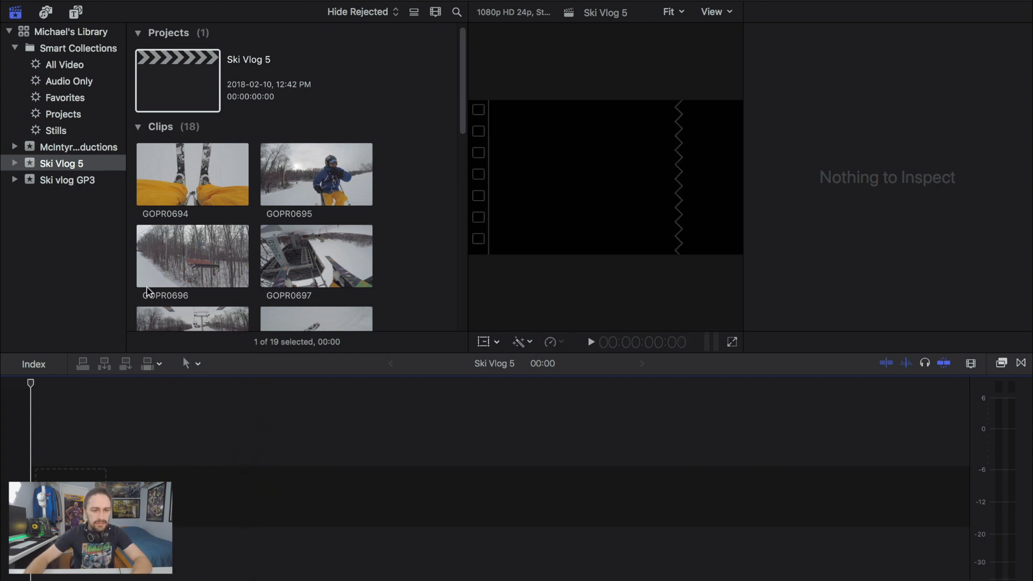
pyautogui.scroll(-1, 175, 282)
pyautogui.click(379, 49)
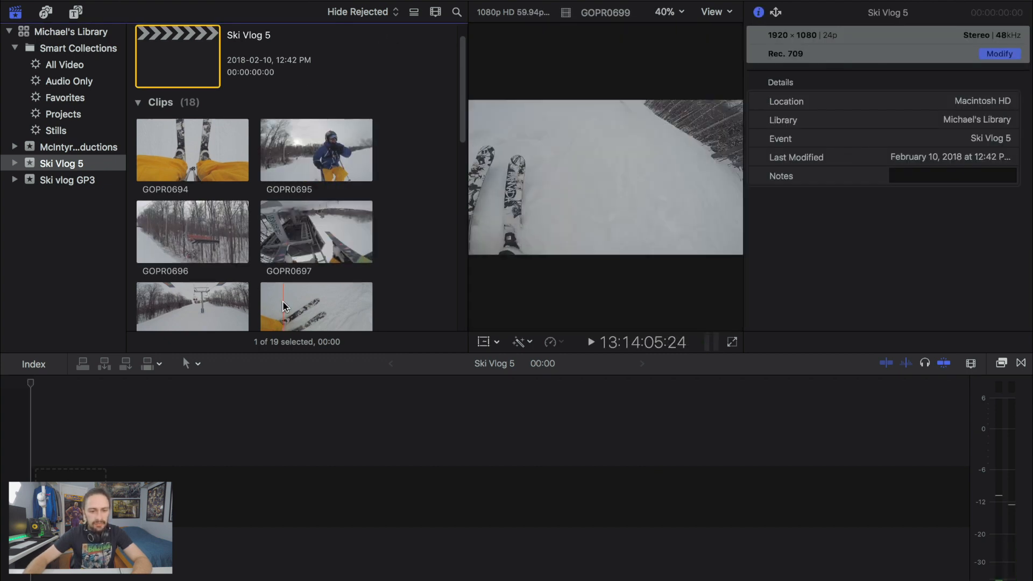
pyautogui.scroll(-2, 315, 261)
pyautogui.scroll(-12, 347, 258)
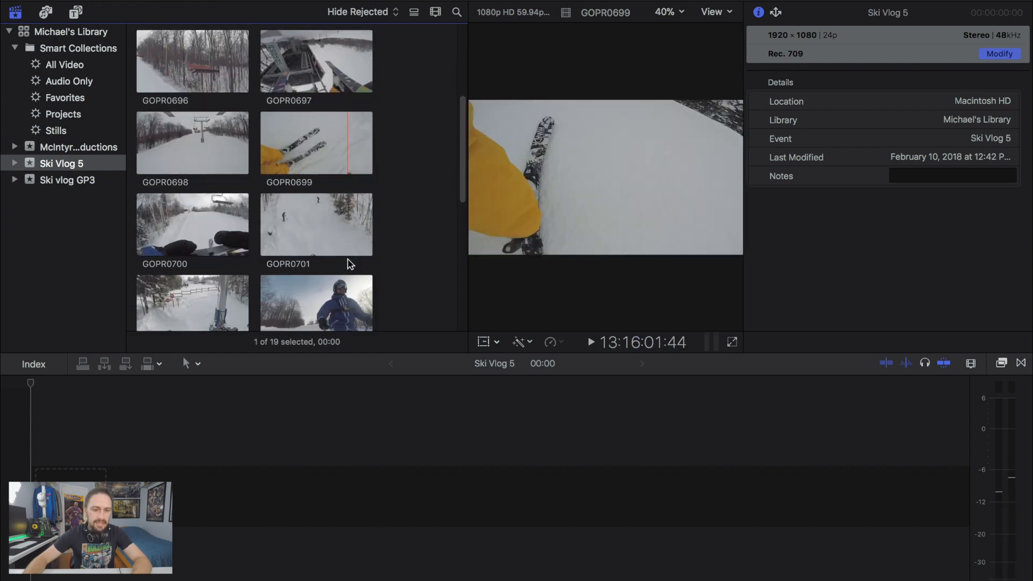
pyautogui.scroll(15, 269, 258)
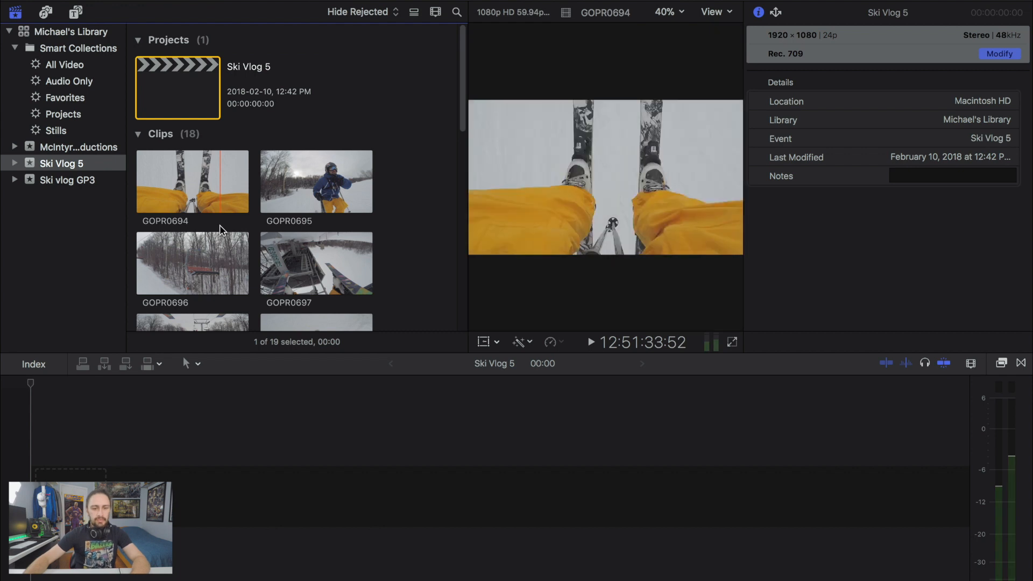
pyautogui.scroll(-6, 223, 220)
pyautogui.scroll(6, 219, 230)
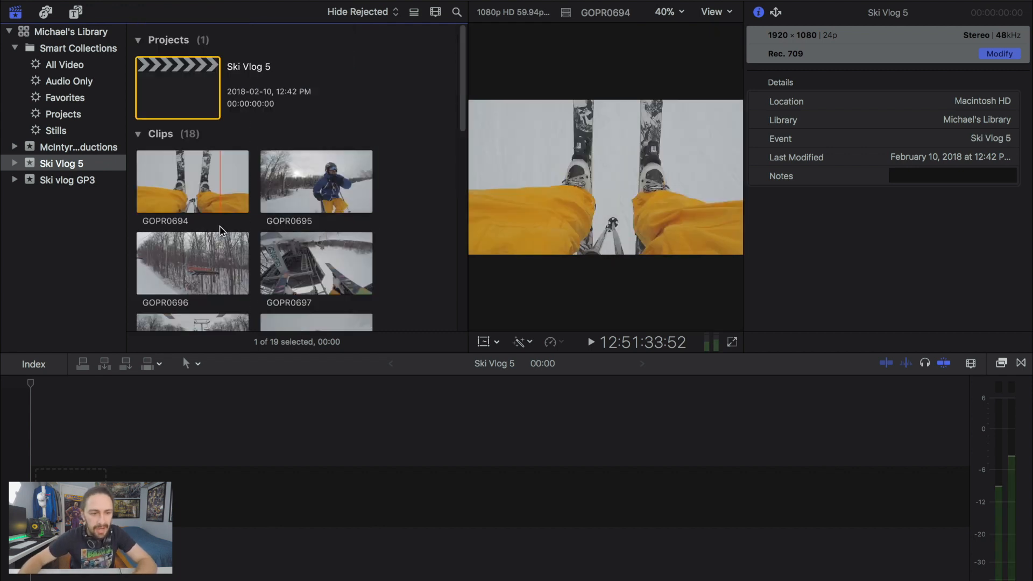
# Step: Place the Intro ATS clip from the productions event at the start of the Ski Vlog 5 timeline and preview it
pyautogui.click(97, 150)
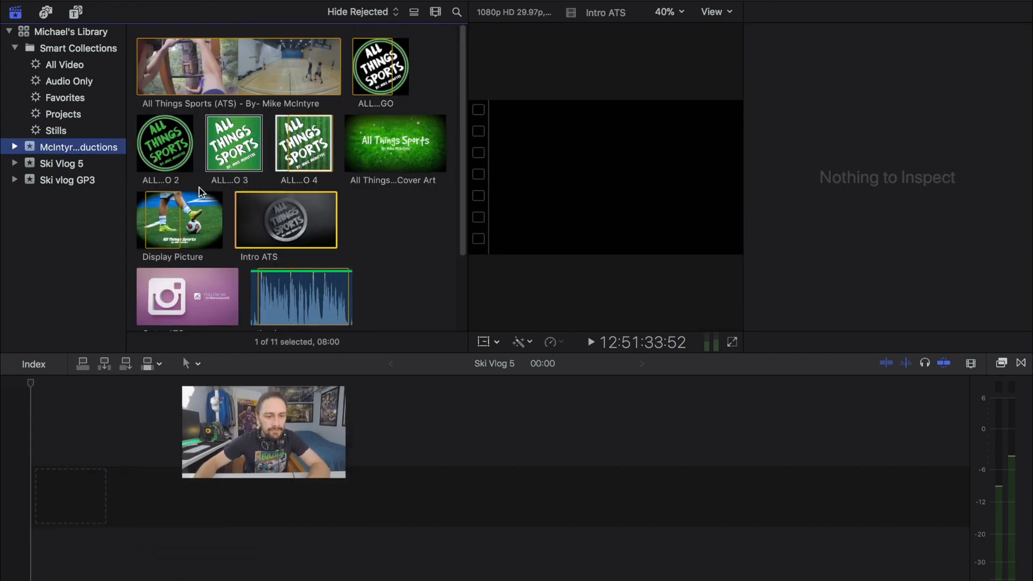
pyautogui.scroll(-1, 244, 205)
pyautogui.moveTo(268, 202); pyautogui.dragTo(38, 472)
pyautogui.press('space')
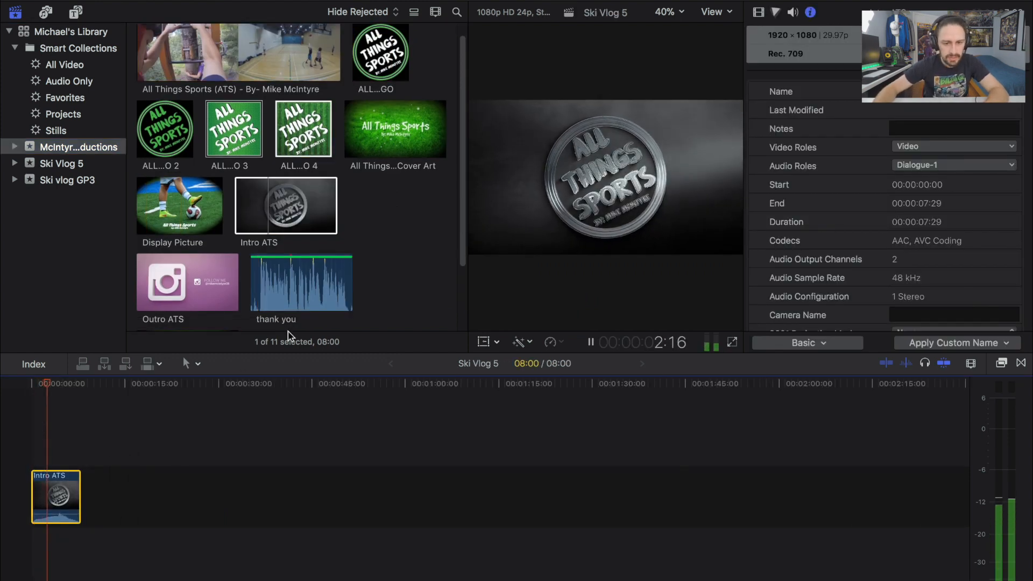
pyautogui.press('space')
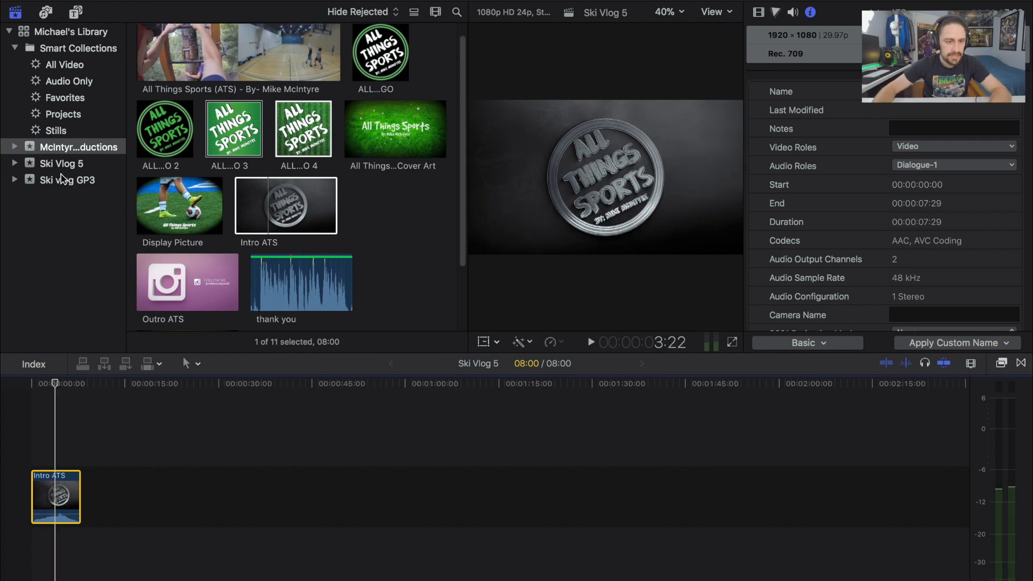
# Step: Add the iTunes song Heartbeat to the timeline beneath the Intro ATS clip, starting at 3:22
pyautogui.click(46, 12)
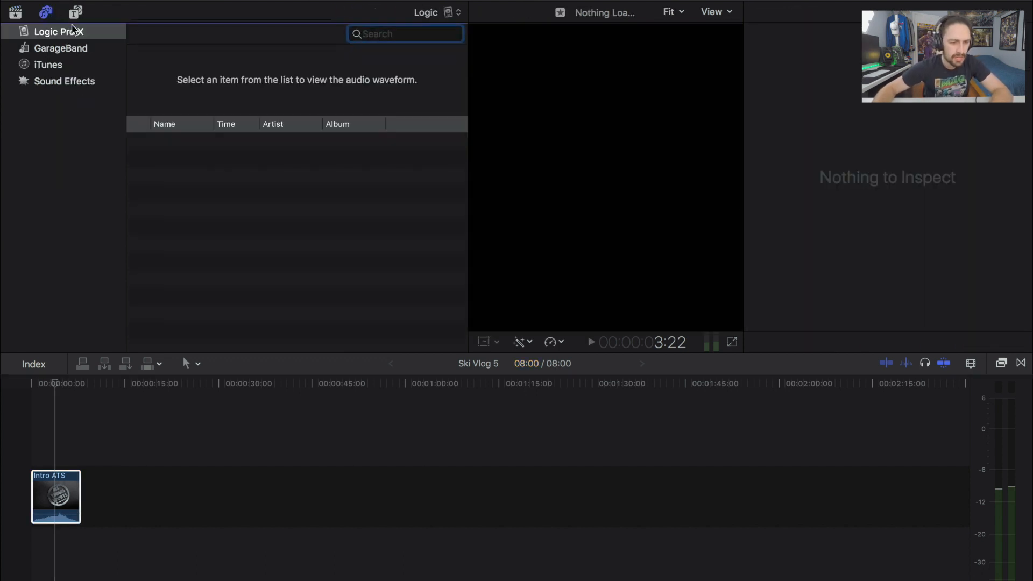
pyautogui.click(48, 69)
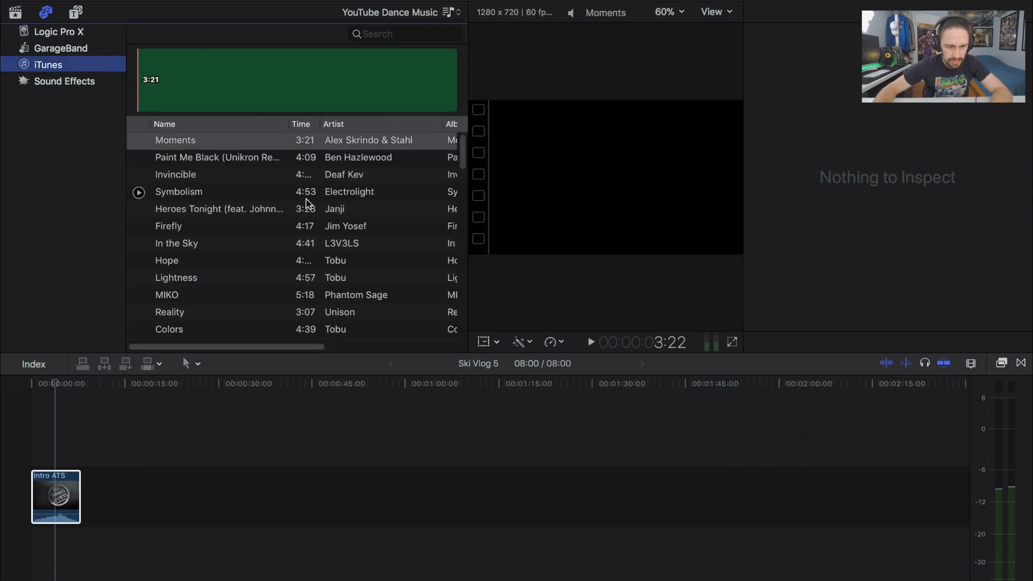
pyautogui.scroll(-20, 309, 207)
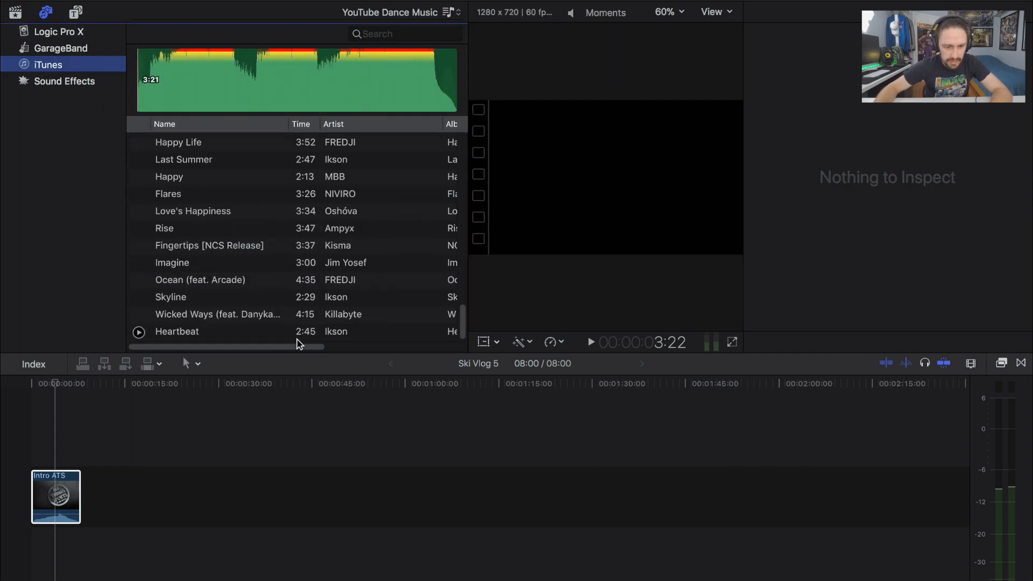
pyautogui.click(237, 334)
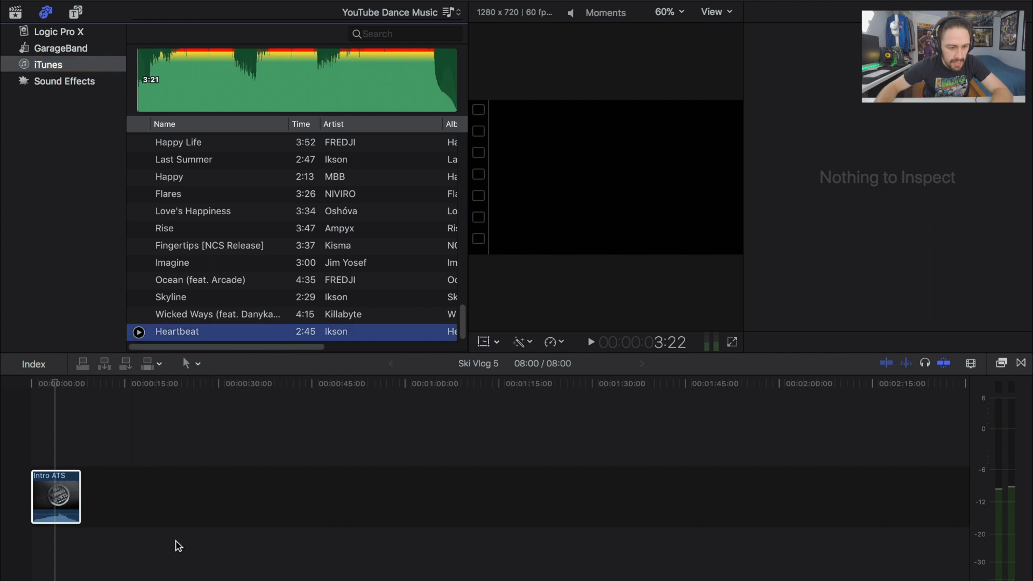
pyautogui.click(75, 541)
pyautogui.moveTo(175, 332); pyautogui.dragTo(67, 541)
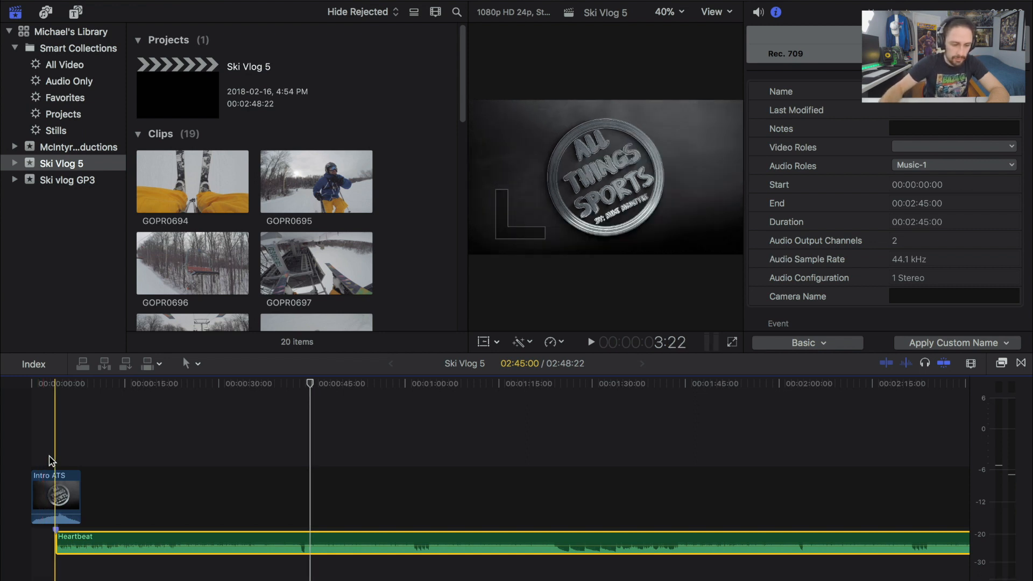
# Step: Add markers to the Heartbeat track at 9:00 and 11:19
pyautogui.press('super+equal')
pyautogui.press('super+equal')
pyautogui.press('super+equal')
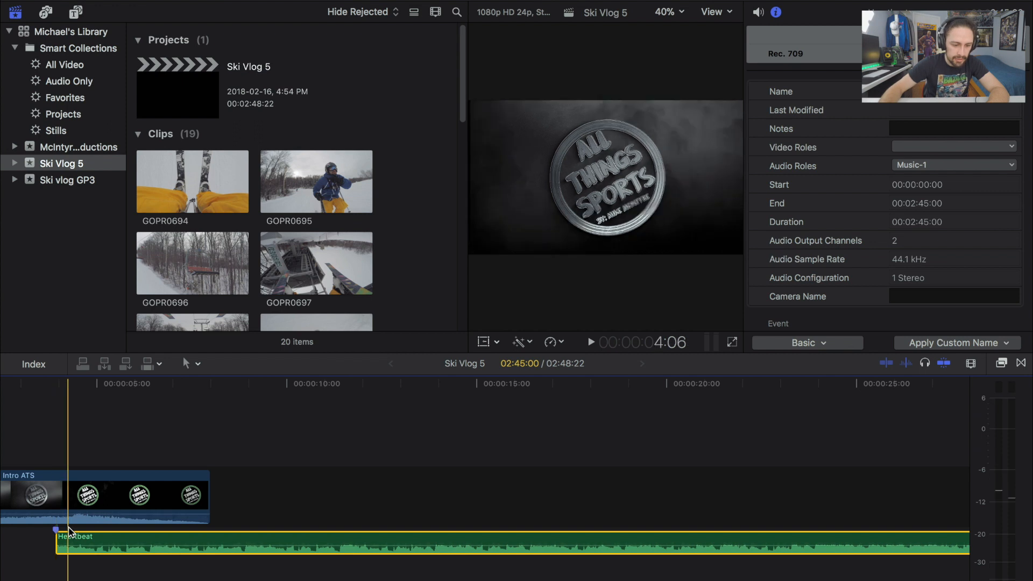
pyautogui.hscroll(-5, 70, 531)
pyautogui.click(181, 530)
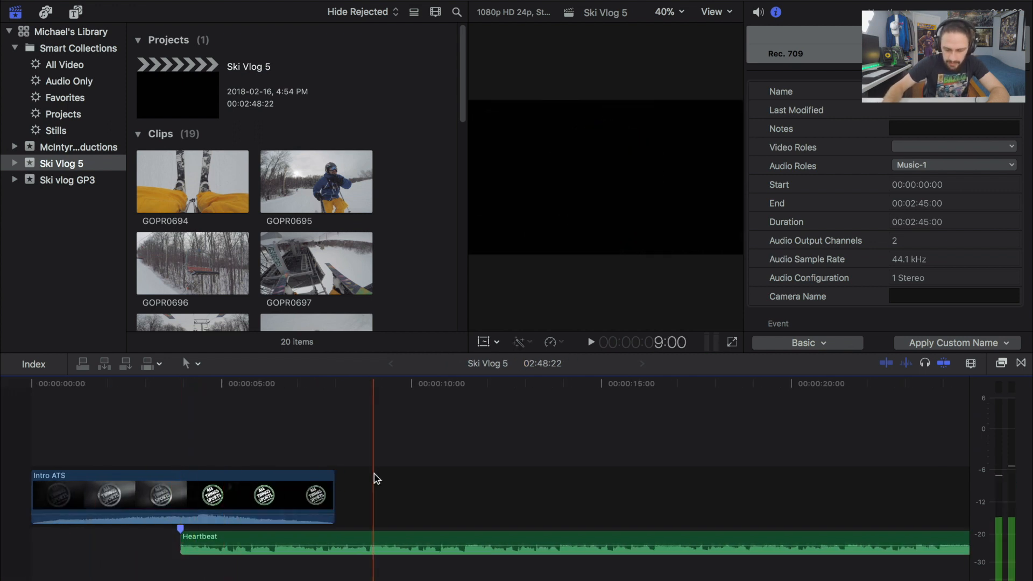
pyautogui.press('m')
pyautogui.press('m')
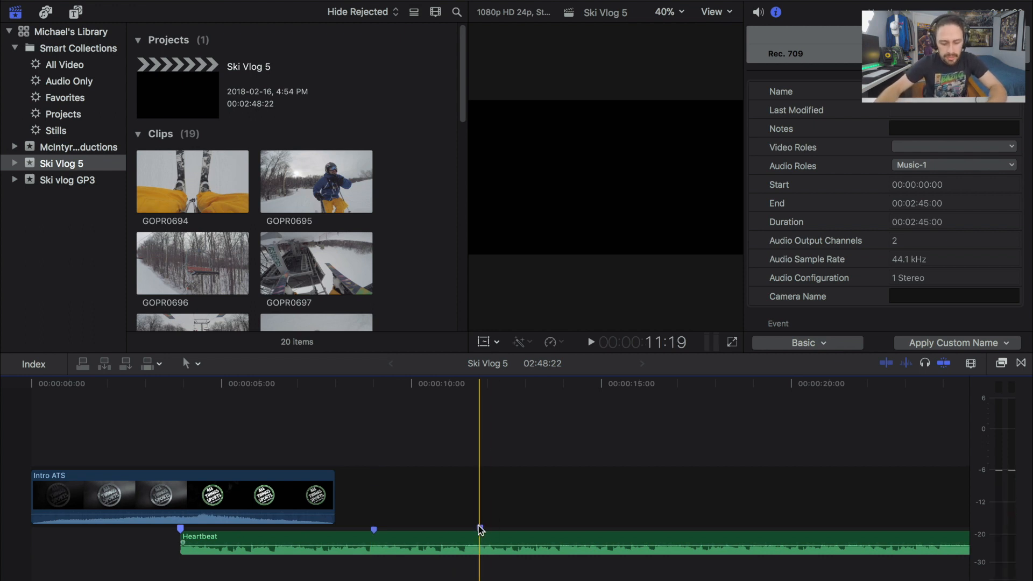
# Step: Remove the markers from the start of the Heartbeat track up to 11:19
pyautogui.hotkey('ctrl', 'm')
pyautogui.hotkey('ctrl', ';')
pyautogui.hotkey('ctrl', 'm')
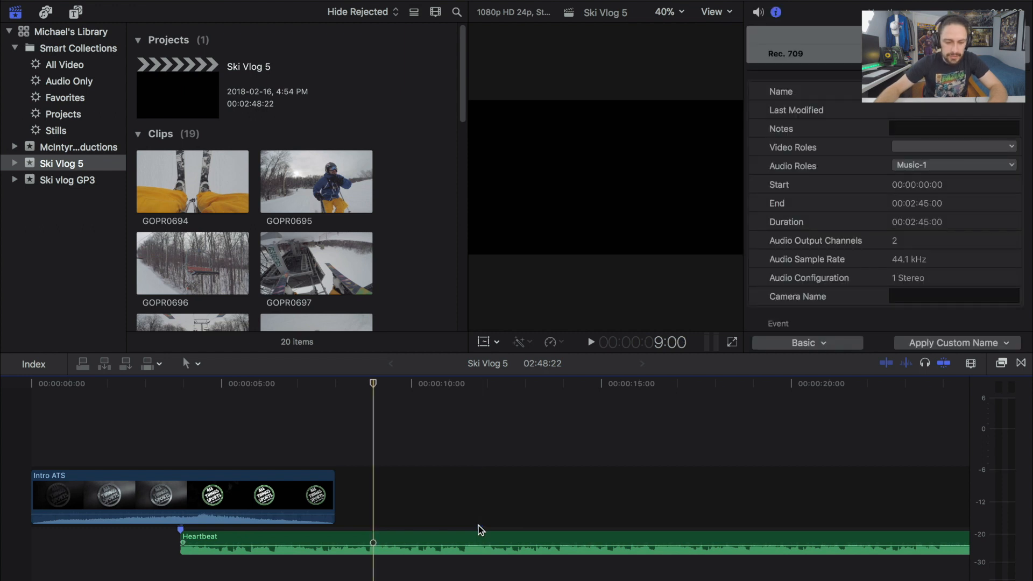
pyautogui.hotkey('ctrl', ';')
pyautogui.hotkey('ctrl', 'm')
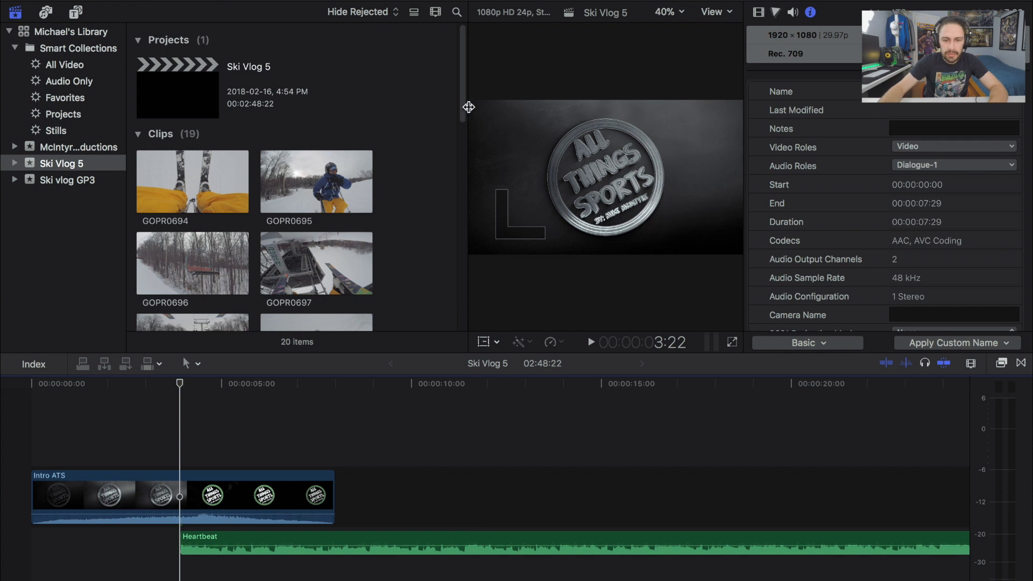
# Step: Enlarge the viewer by narrowing the browser, and play the timeline from 3:22 while marking the beats of the Heartbeat track
pyautogui.moveTo(465, 111); pyautogui.dragTo(395, 117)
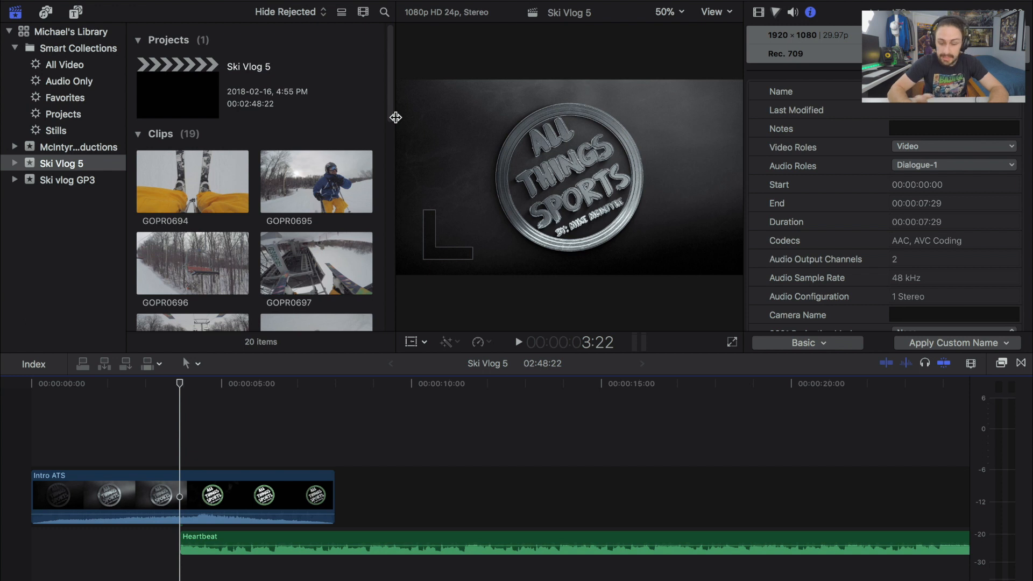
pyautogui.press('space')
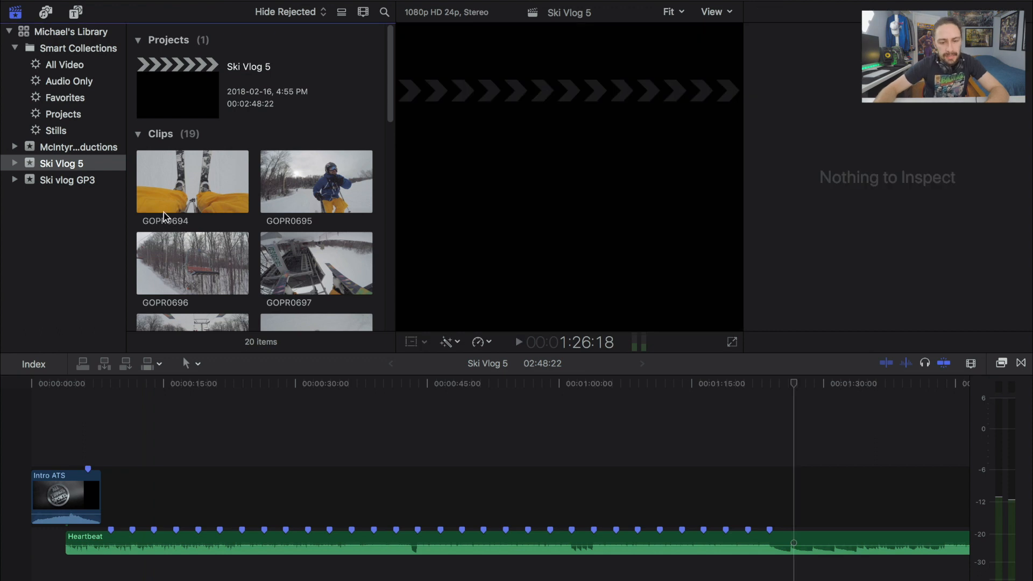
# Step: Select a range of about two seconds near the end of GOPR0694 and append it after the Intro ATS clip
pyautogui.scroll(-3, 164, 229)
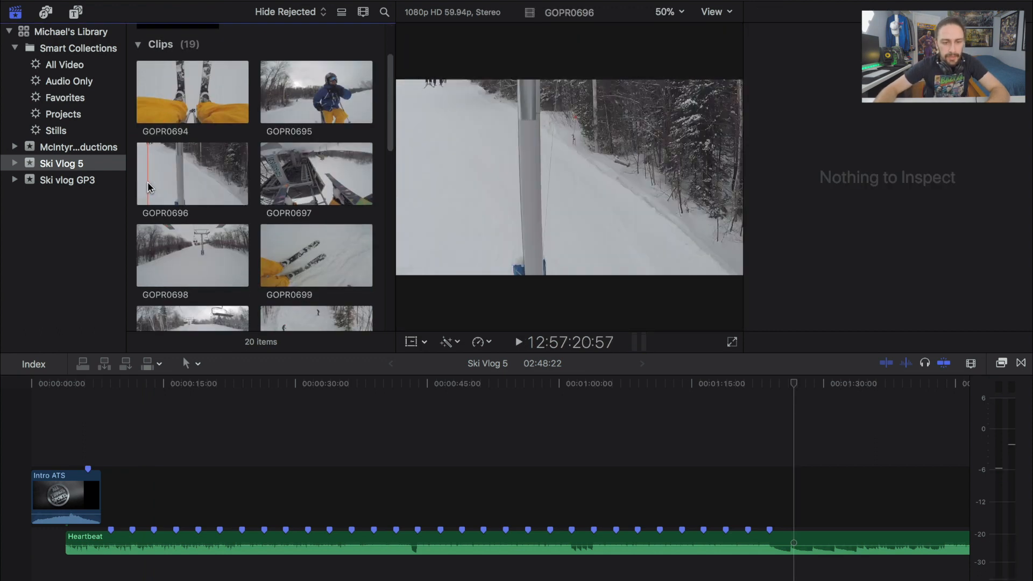
pyautogui.scroll(3, 223, 171)
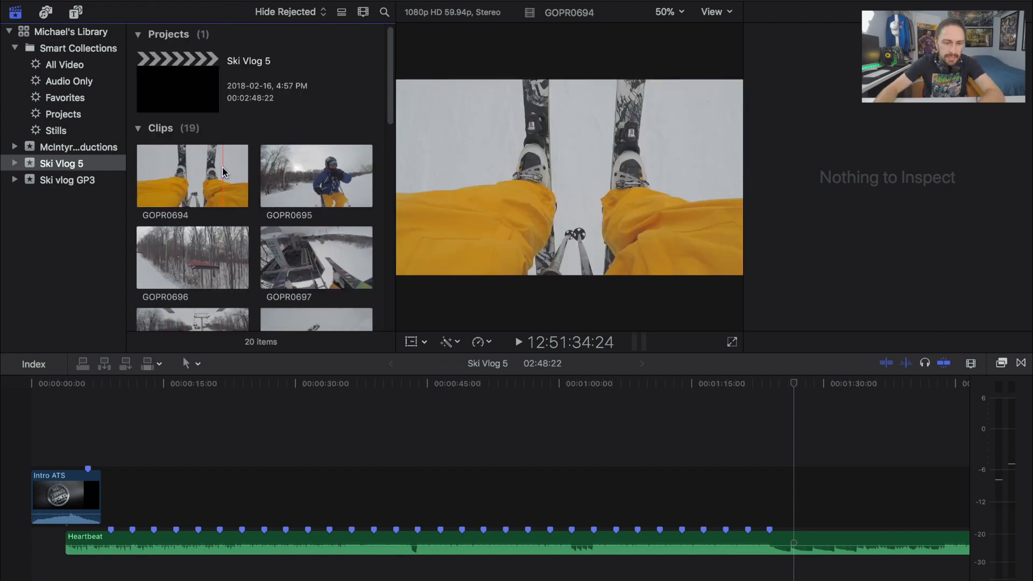
pyautogui.click(222, 168)
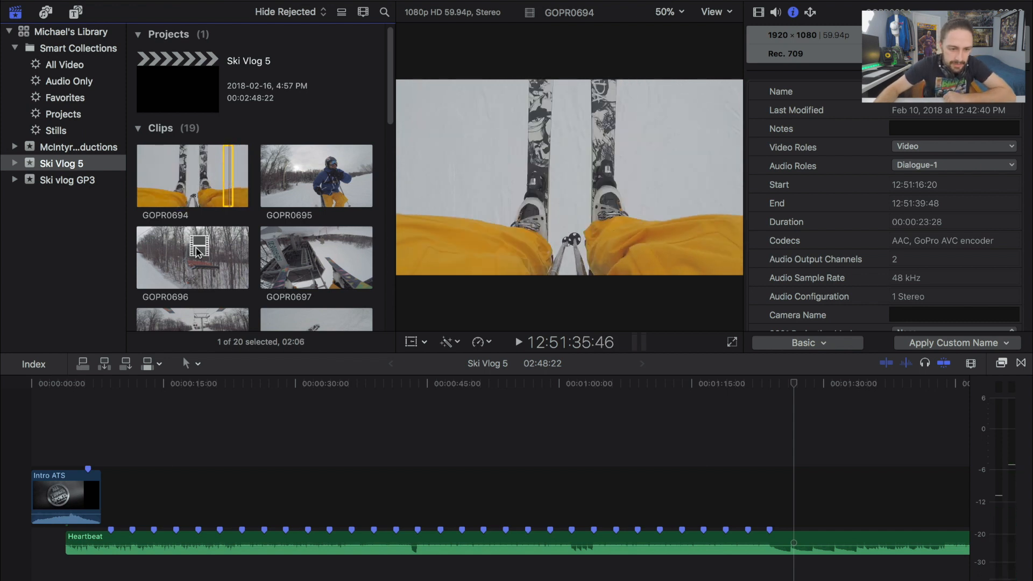
pyautogui.moveTo(229, 167); pyautogui.dragTo(104, 480)
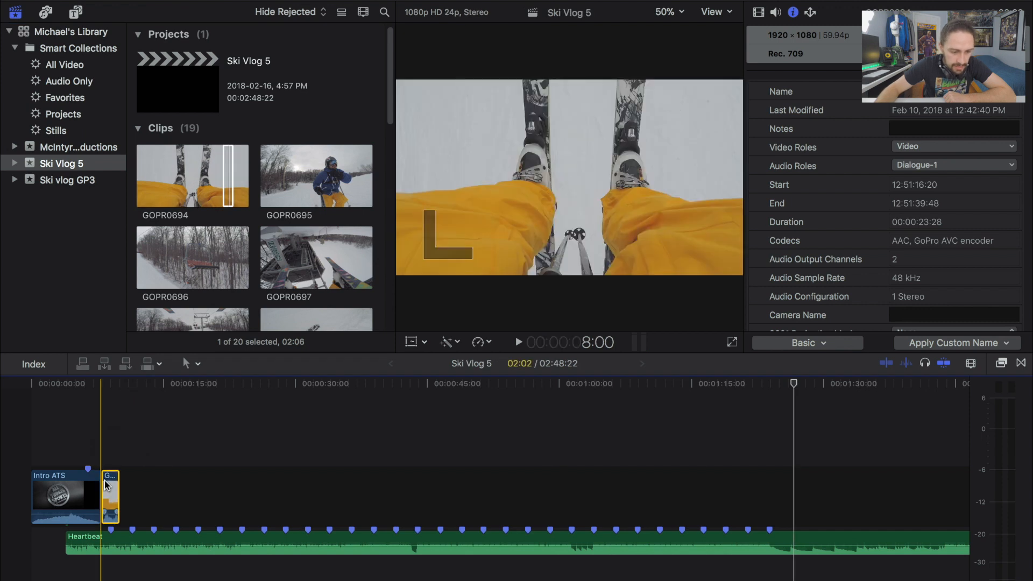
# Step: Move the Heartbeat track to start together with the GOPR0694 clip at 8:00 and play back across the cut
pyautogui.press('super+equal')
pyautogui.hscroll(-5, 104, 480)
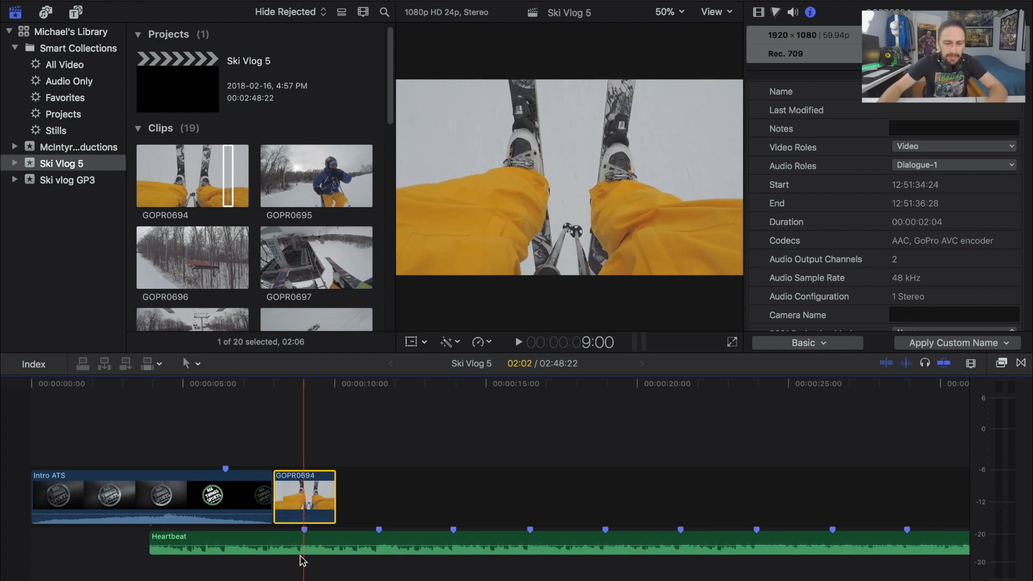
pyautogui.press('super+equal')
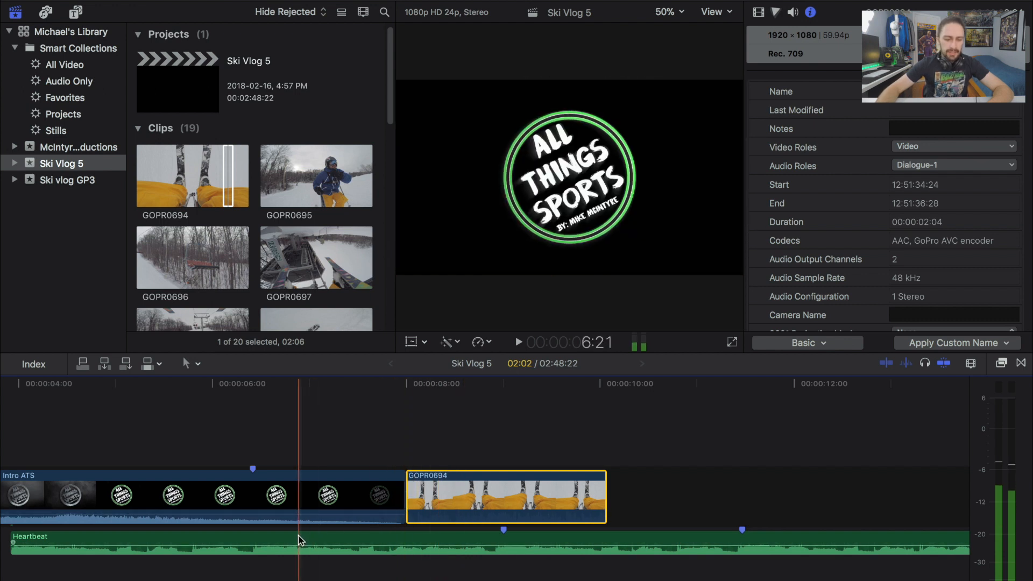
pyautogui.moveTo(304, 540); pyautogui.dragTo(692, 539)
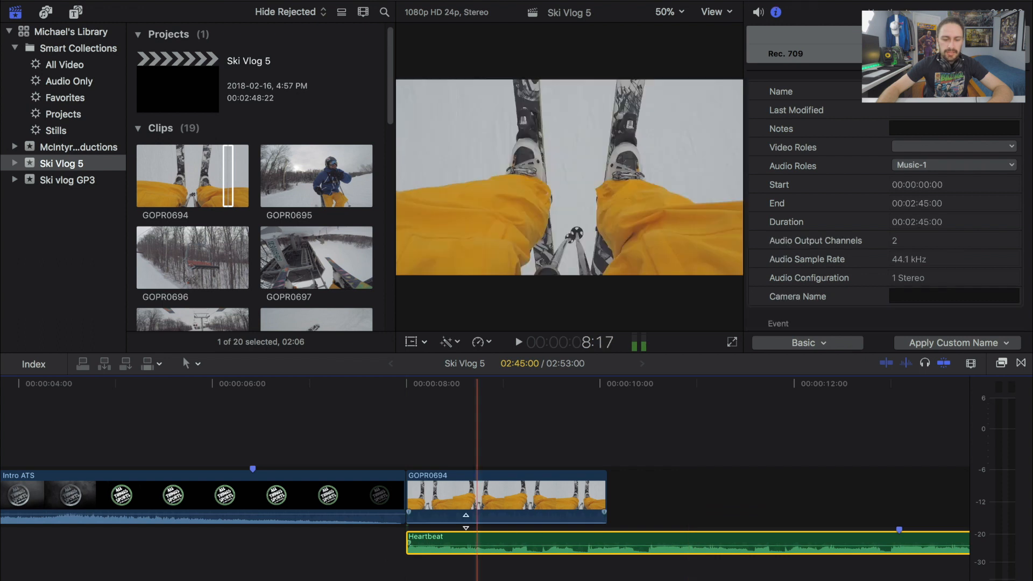
pyautogui.press('space')
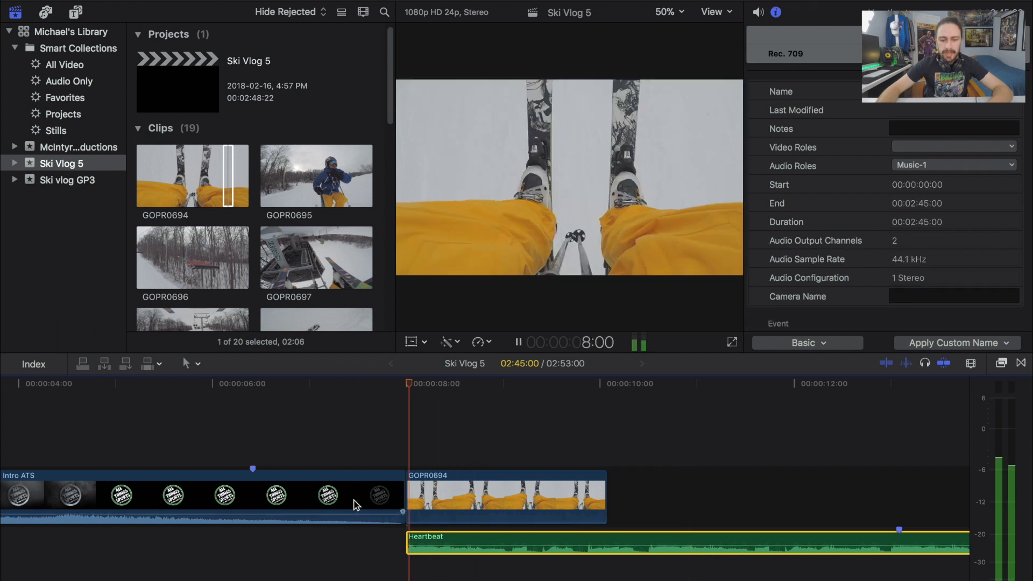
pyautogui.press('space')
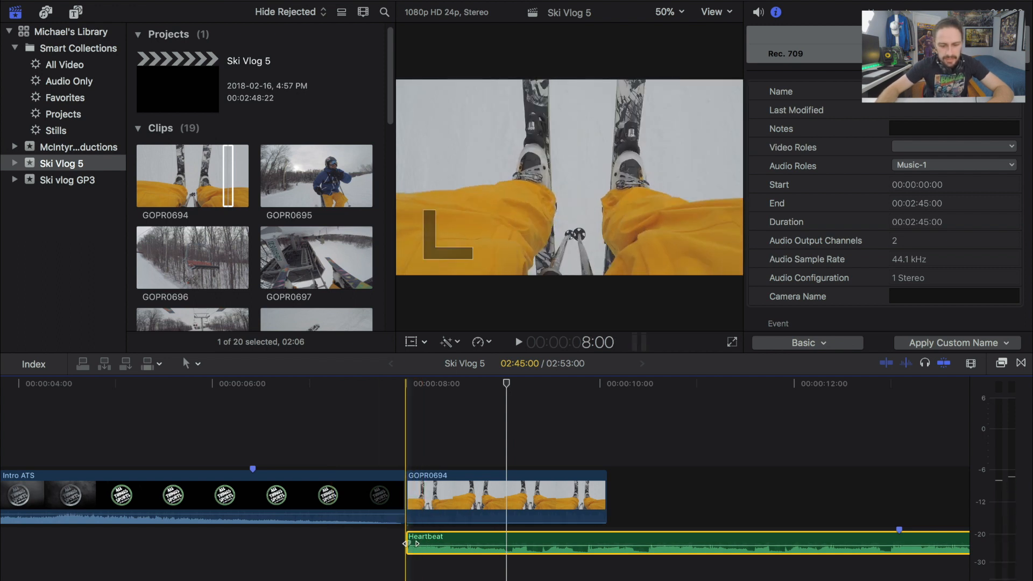
# Step: Try trimming the start of the Heartbeat track at the cut to GOPR0694
pyautogui.press('super+equal')
pyautogui.press('super+equal')
pyautogui.press('super+equal')
pyautogui.press('super+equal')
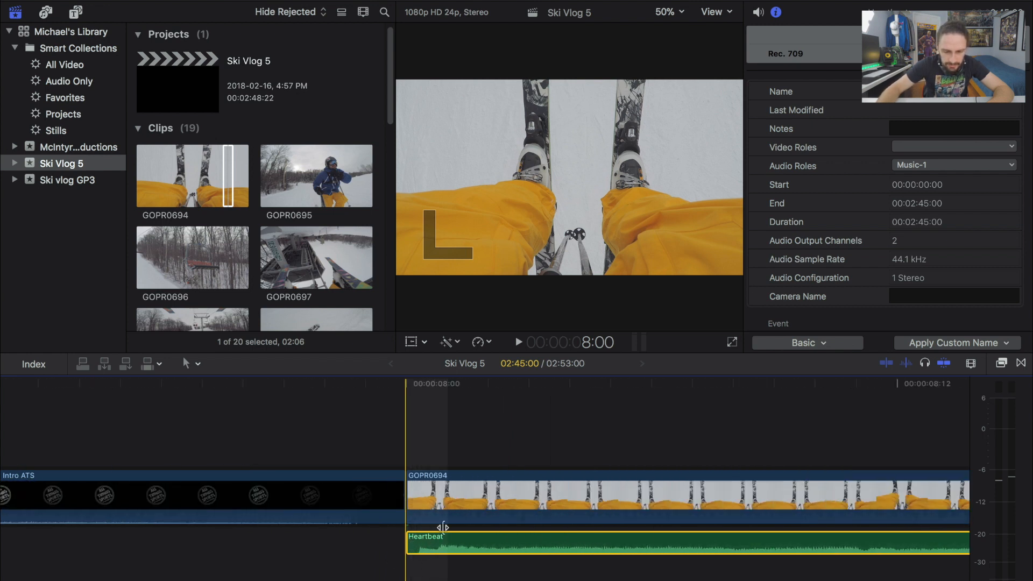
pyautogui.press('super+minus')
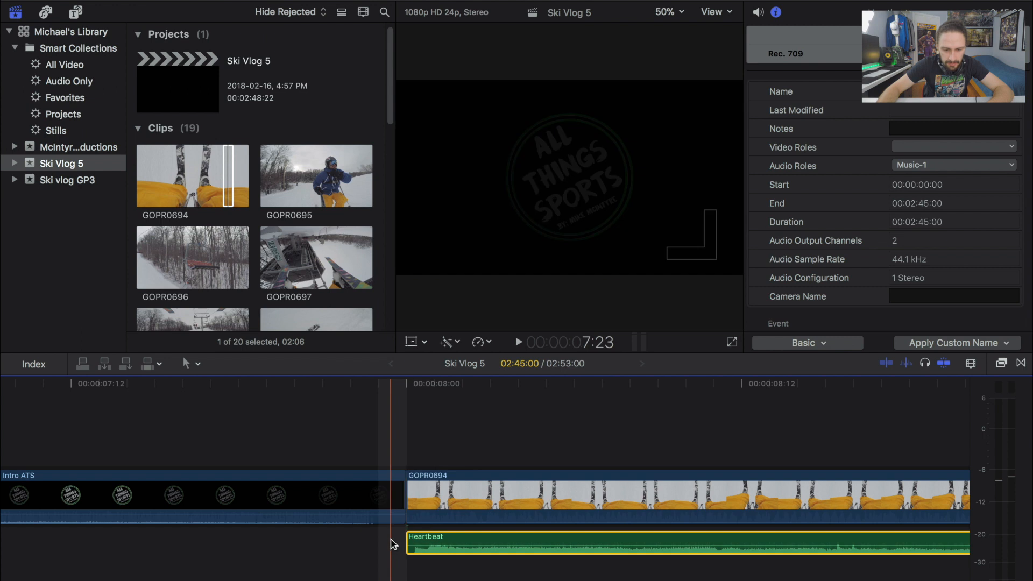
pyautogui.moveTo(408, 543); pyautogui.dragTo(501, 549)
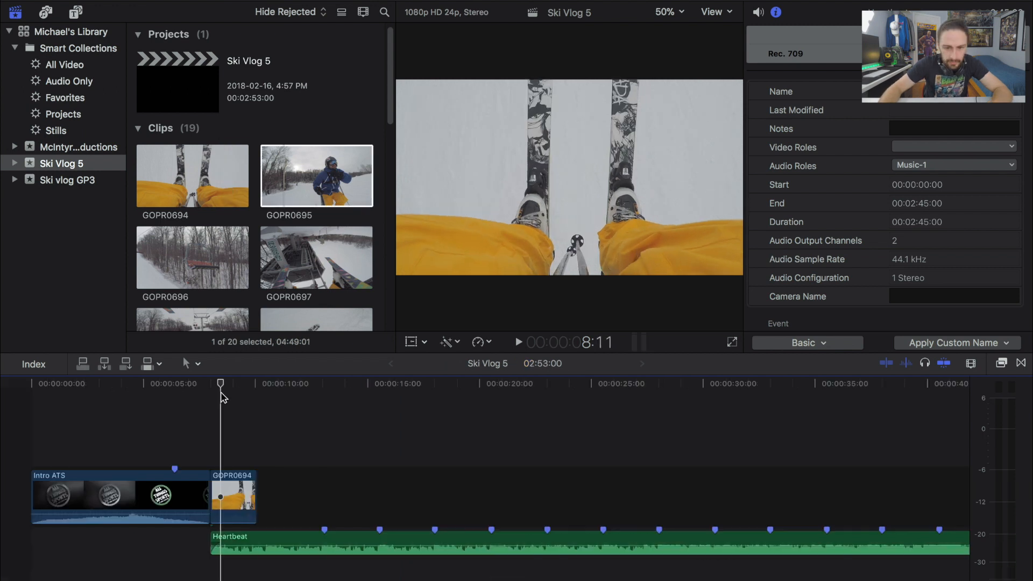
# Step: Select a range of about 58 seconds from GOPR0695 and append it after the GOPR0694 clip
pyautogui.moveTo(221, 393); pyautogui.dragTo(193, 390)
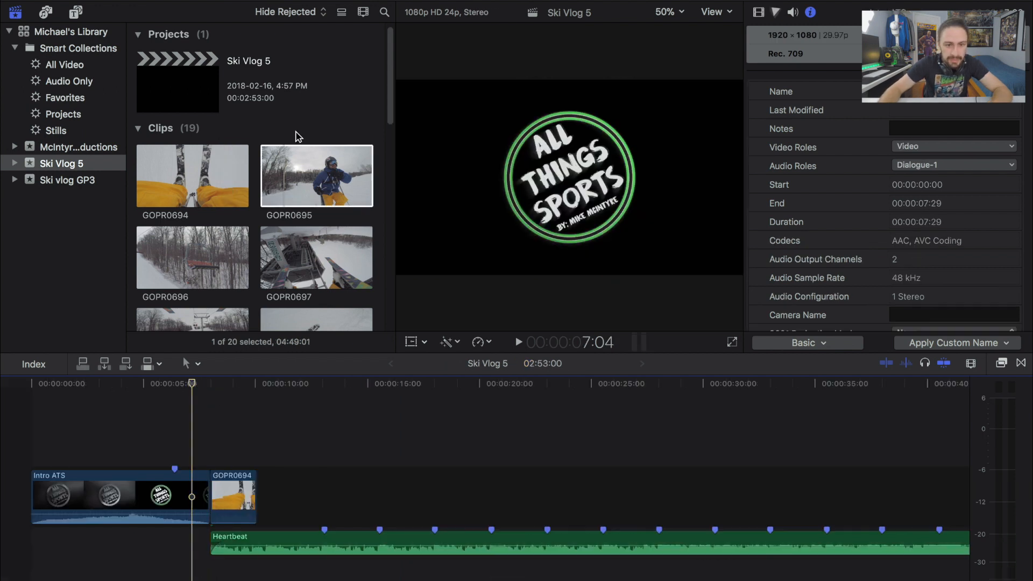
pyautogui.click(295, 133)
pyautogui.moveTo(298, 181); pyautogui.dragTo(275, 180)
pyautogui.moveTo(293, 180); pyautogui.dragTo(275, 491)
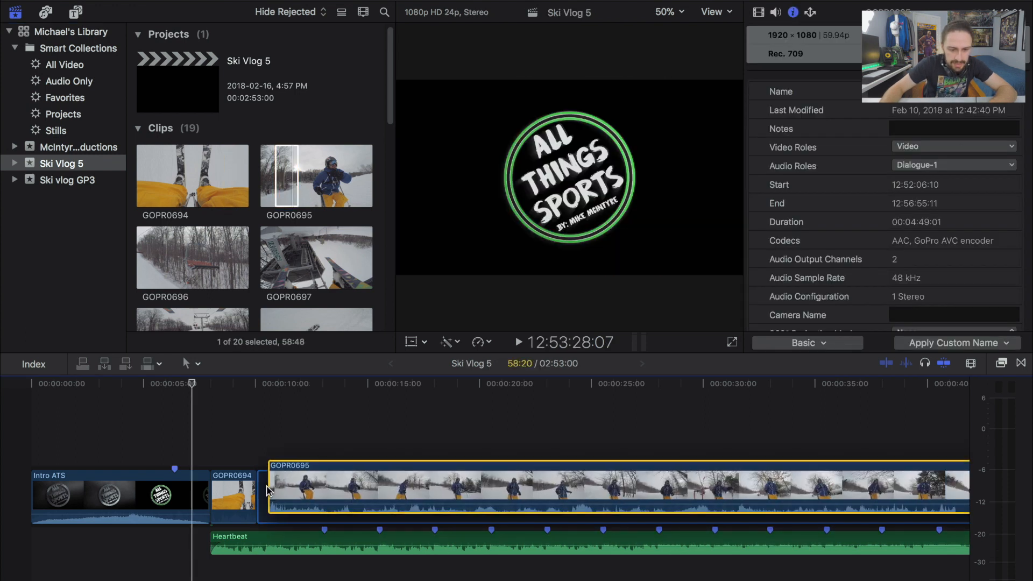
# Step: Trim the end of the GOPR0695 clip back to the beat marker at 18:00 using the Trim tool
pyautogui.hscroll(5, 343, 467)
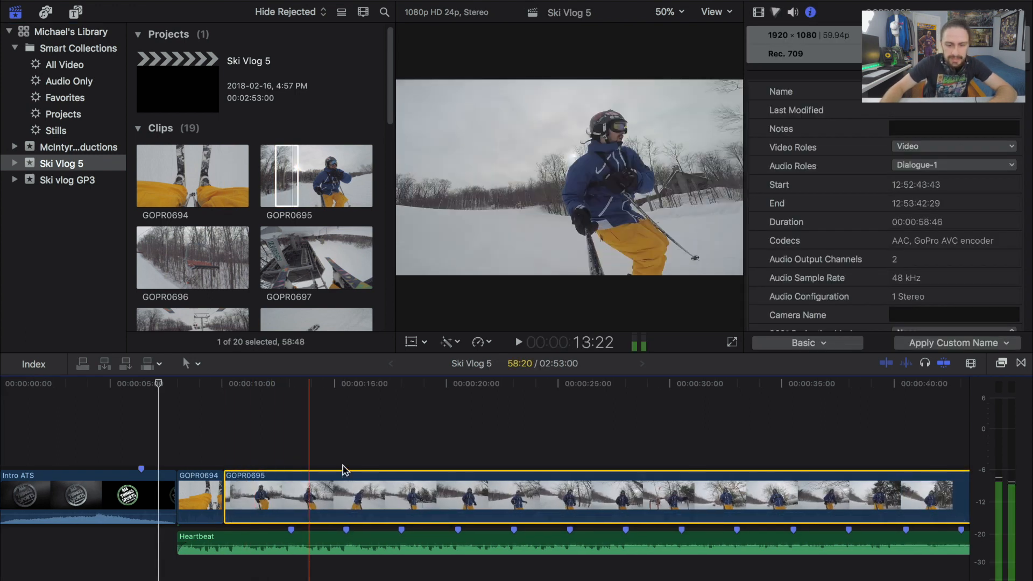
pyautogui.press('super+minus')
pyautogui.press('super+minus')
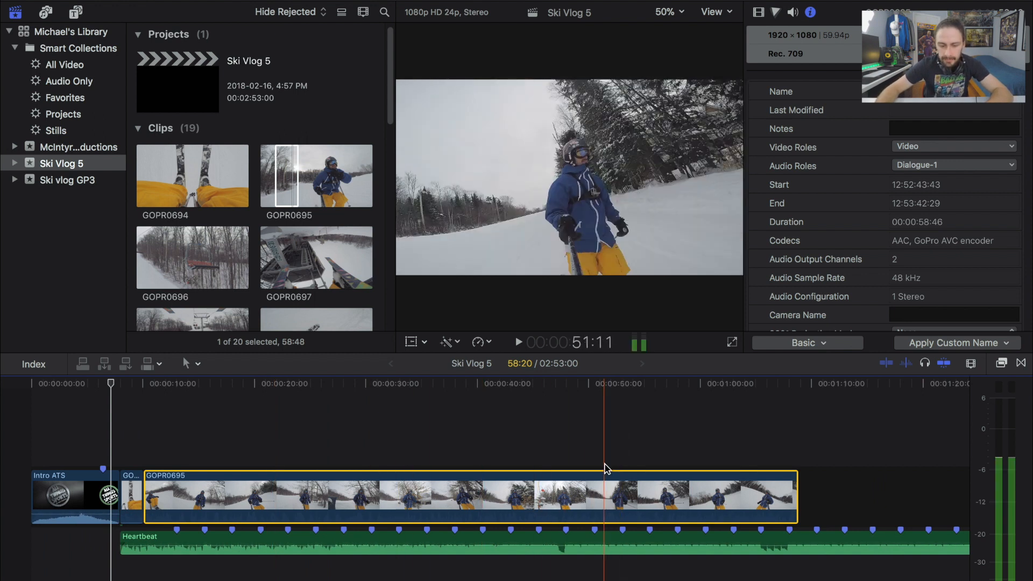
pyautogui.press('t')
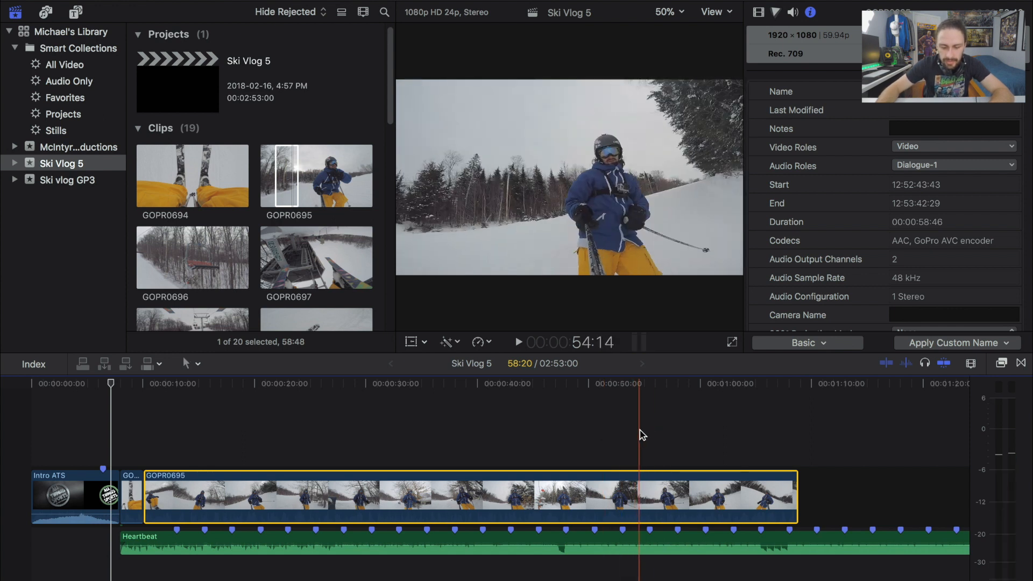
pyautogui.press('t')
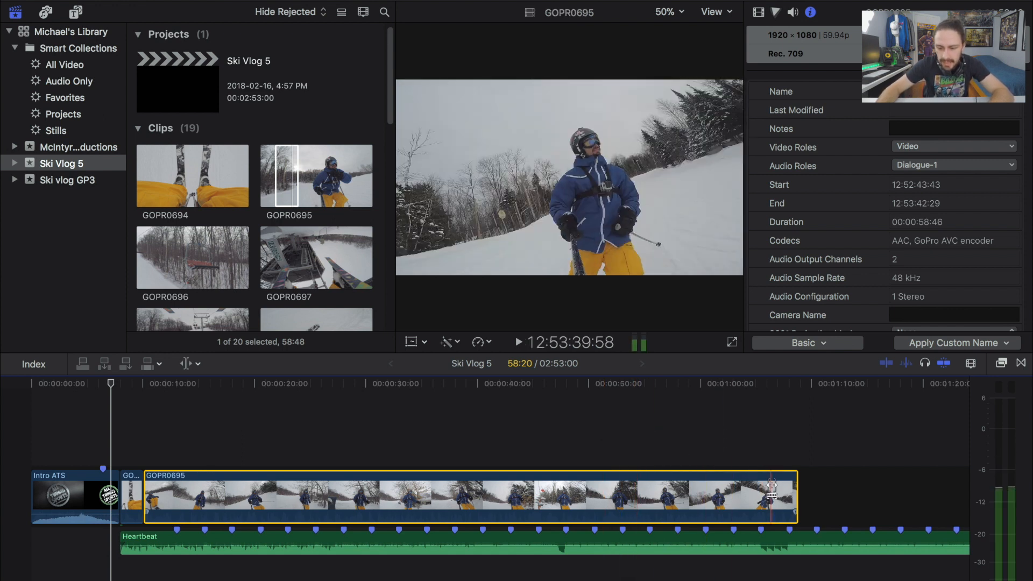
pyautogui.moveTo(791, 486); pyautogui.dragTo(229, 477)
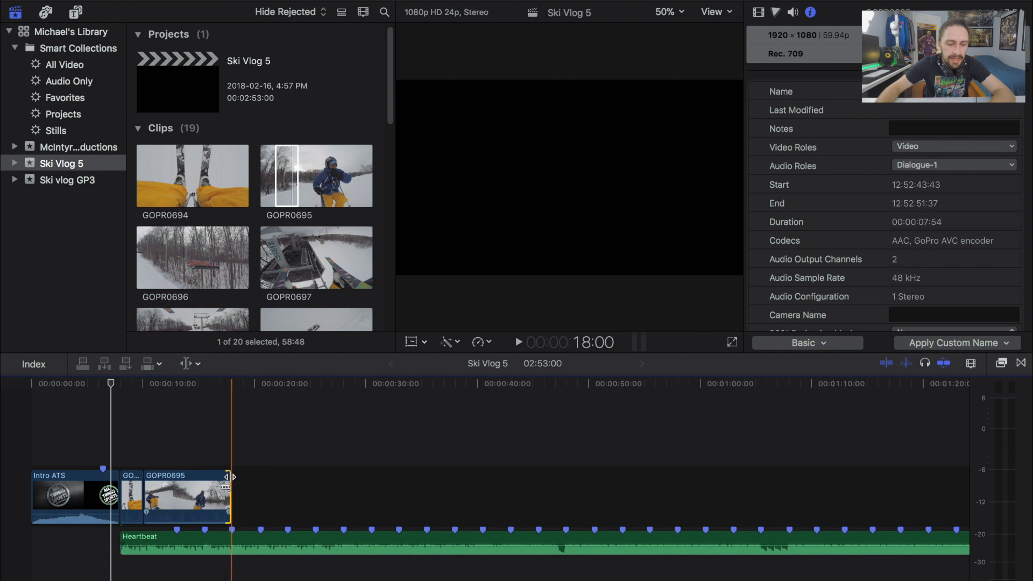
# Step: Try splitting the Heartbeat track at the 50:14 marker by the end of the GOPR0697 clip
pyautogui.press('super+equal')
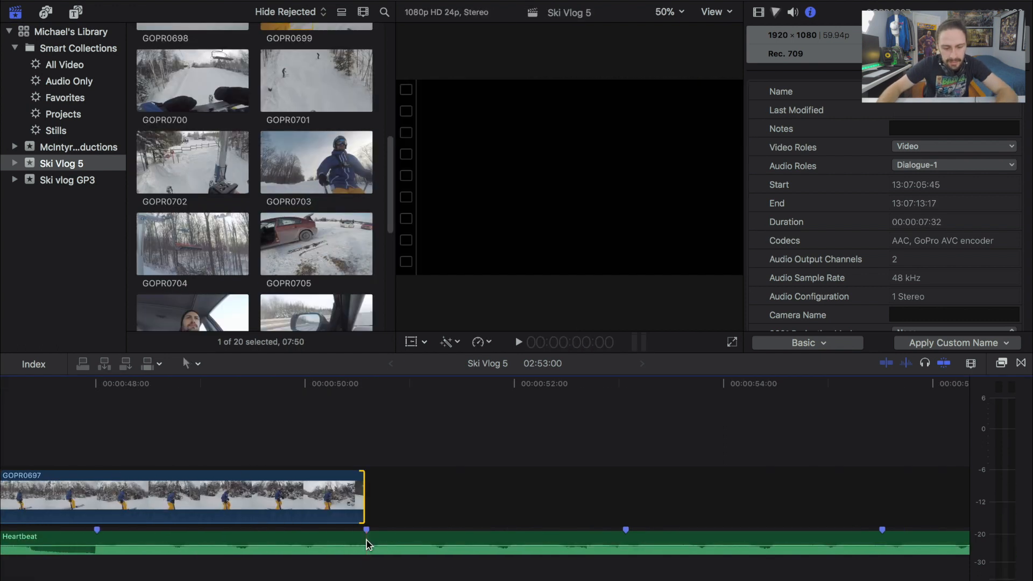
pyautogui.click(368, 547)
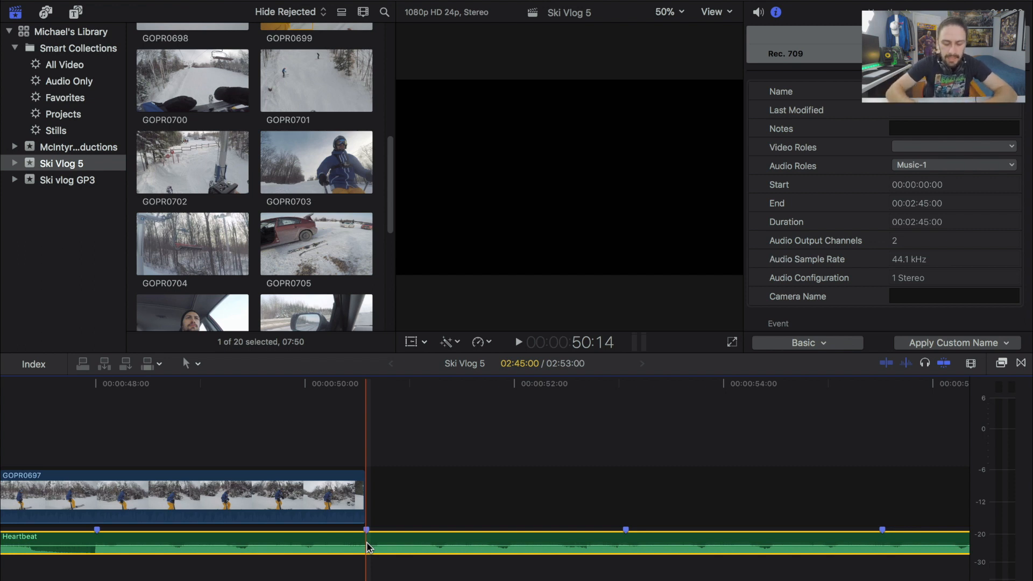
pyautogui.press('super+b')
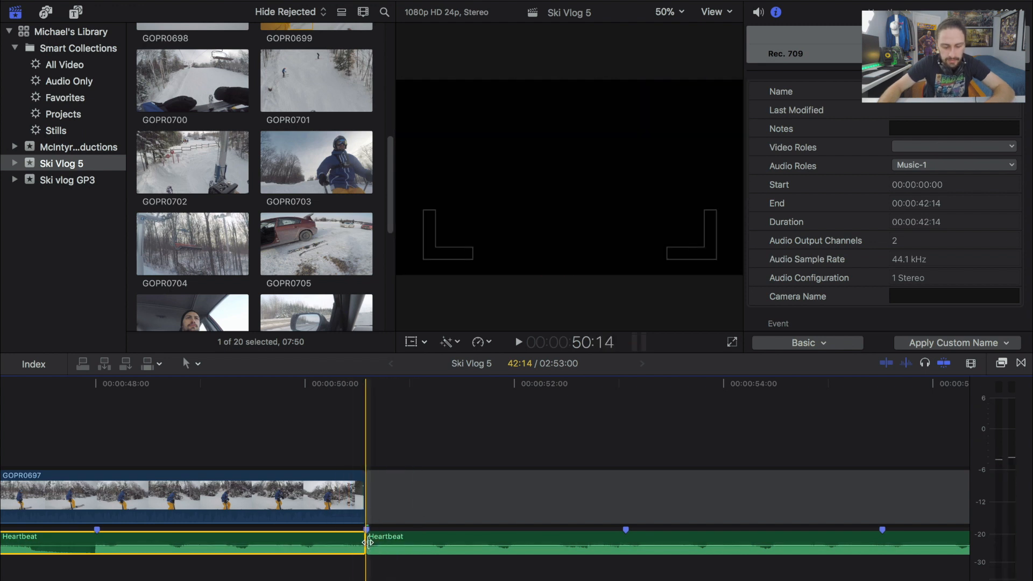
pyautogui.press('super+z')
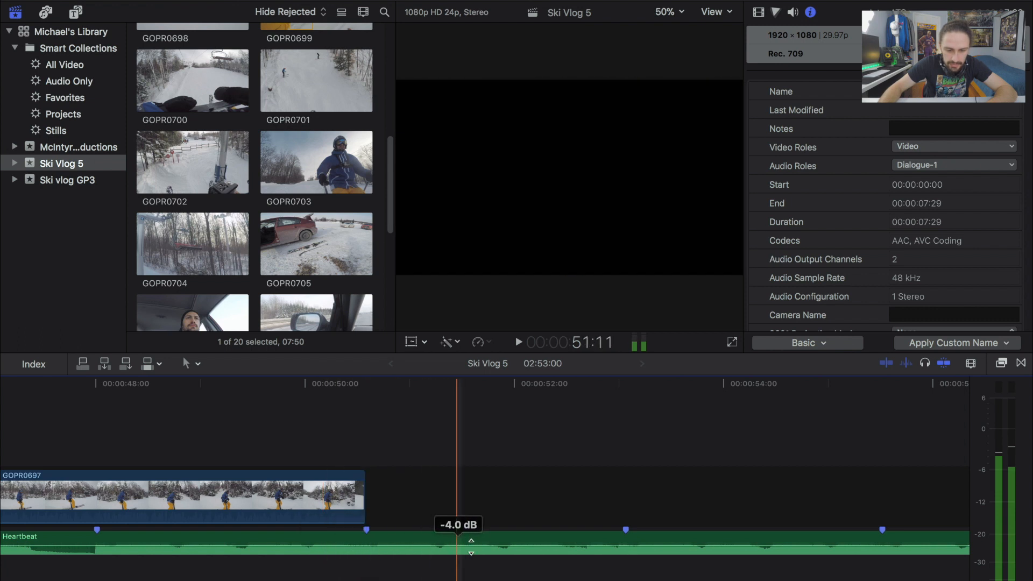
# Step: Split the Heartbeat track at 50:14, then delete the rest of the music and the leftover gap after GOPR0697
pyautogui.click(367, 544)
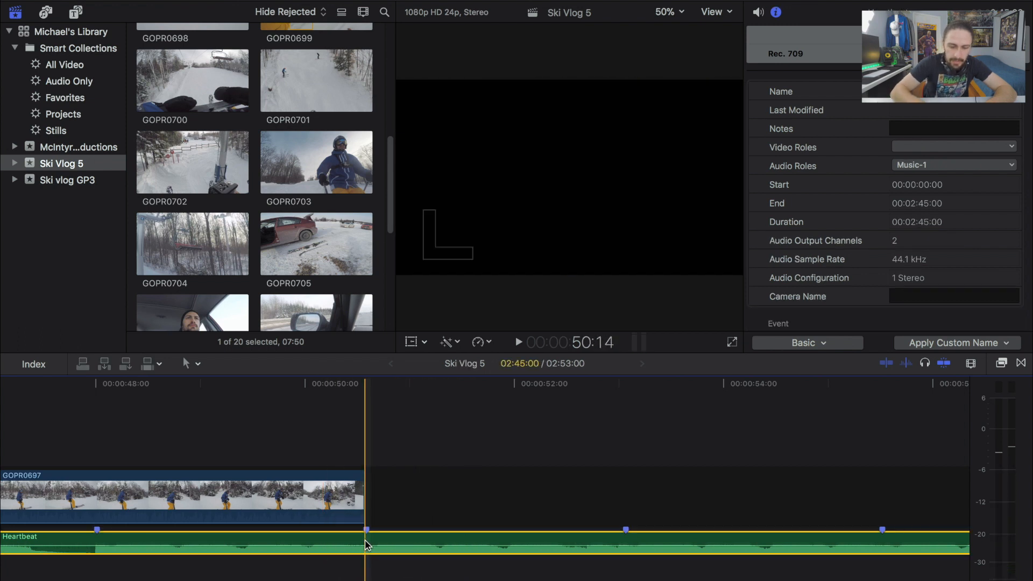
pyautogui.press('super+b')
pyautogui.press('Delete')
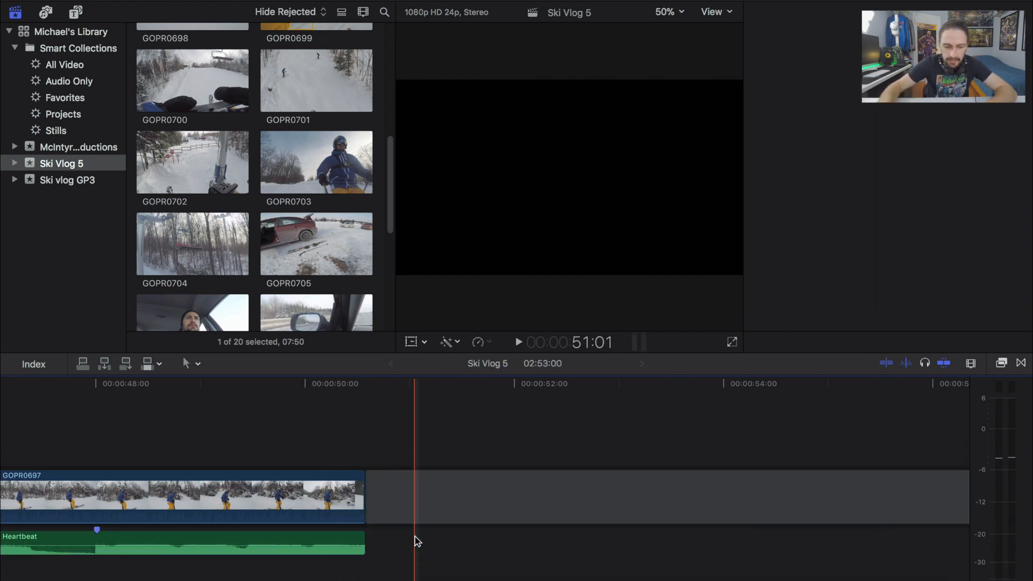
pyautogui.click(434, 503)
pyautogui.press('Delete')
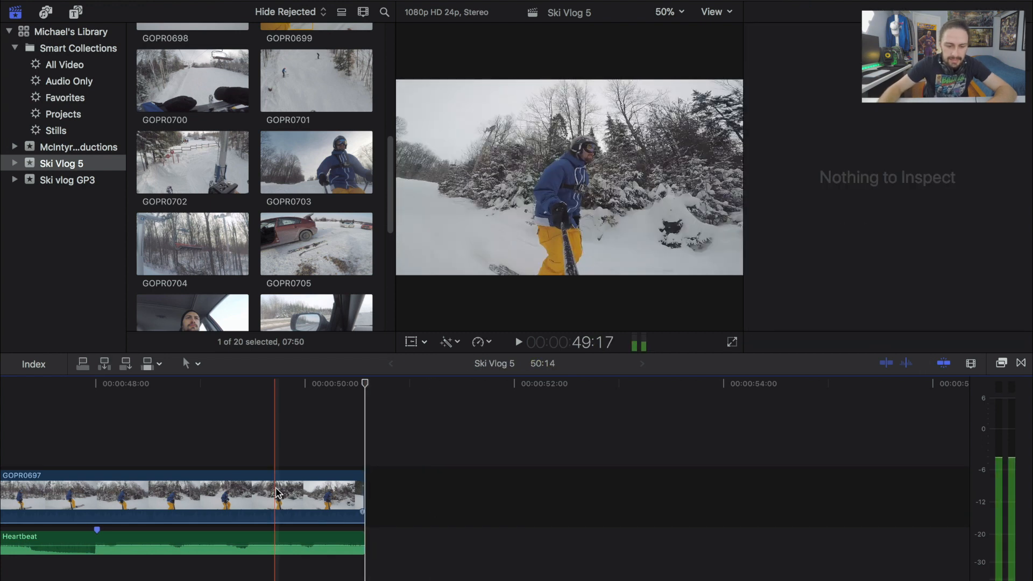
# Step: Fade out the end of the Heartbeat track, starting at the last beat marker near 48:00
pyautogui.press('super+minus')
pyautogui.press('super+minus')
pyautogui.hscroll(-7, 277, 557)
pyautogui.hscroll(-5, 279, 559)
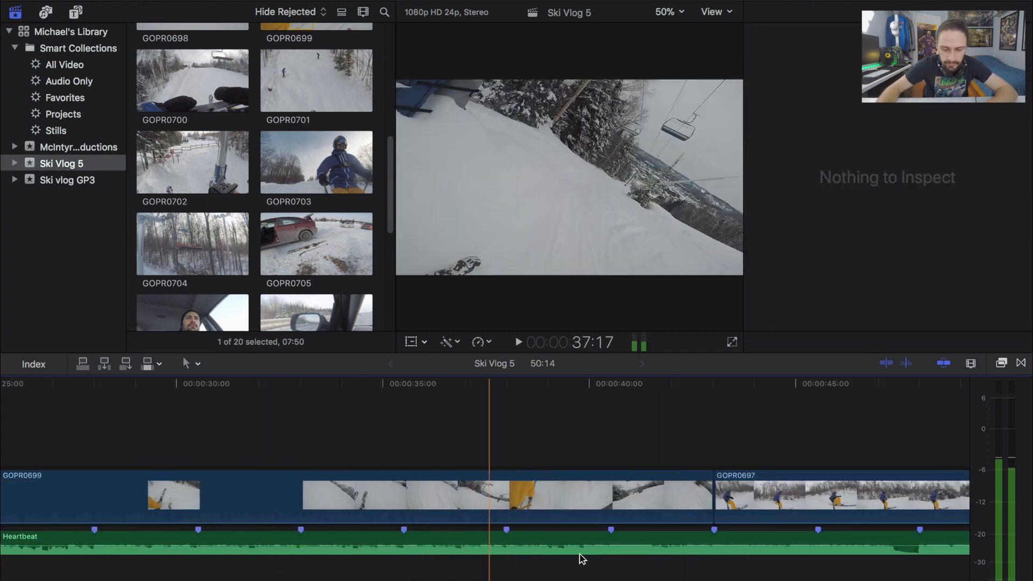
pyautogui.hscroll(6, 580, 555)
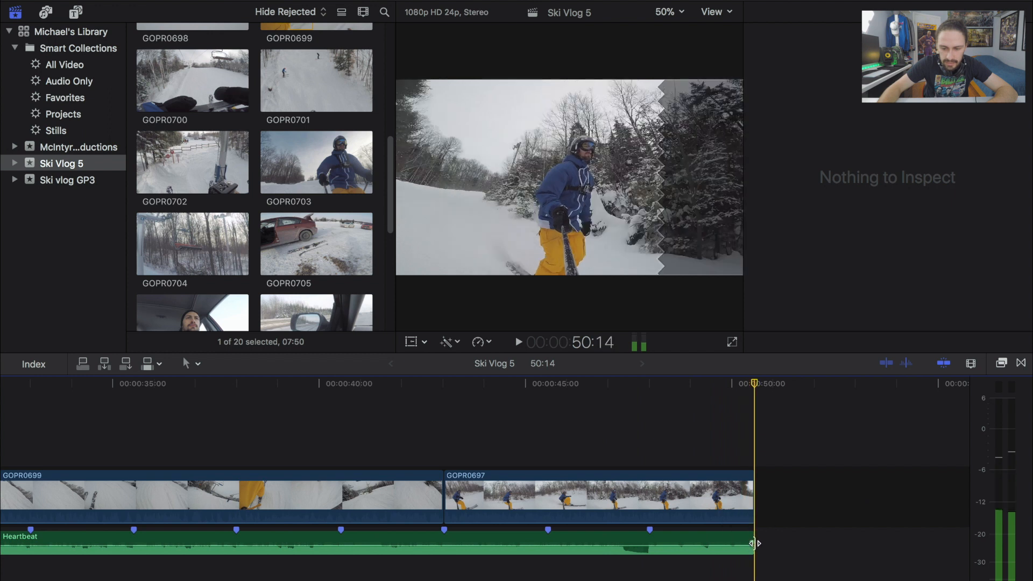
pyautogui.moveTo(748, 543); pyautogui.dragTo(649, 543)
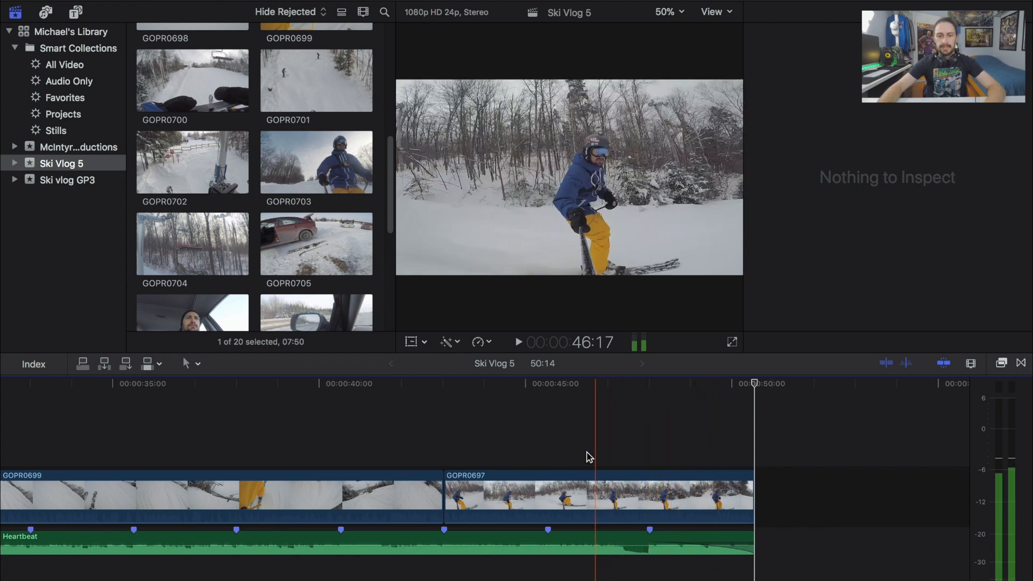
# Step: Add a Basic Lower Third title above the start of GOPR0695 and shorten it to 6:00
pyautogui.hotkey('shift', 'z')
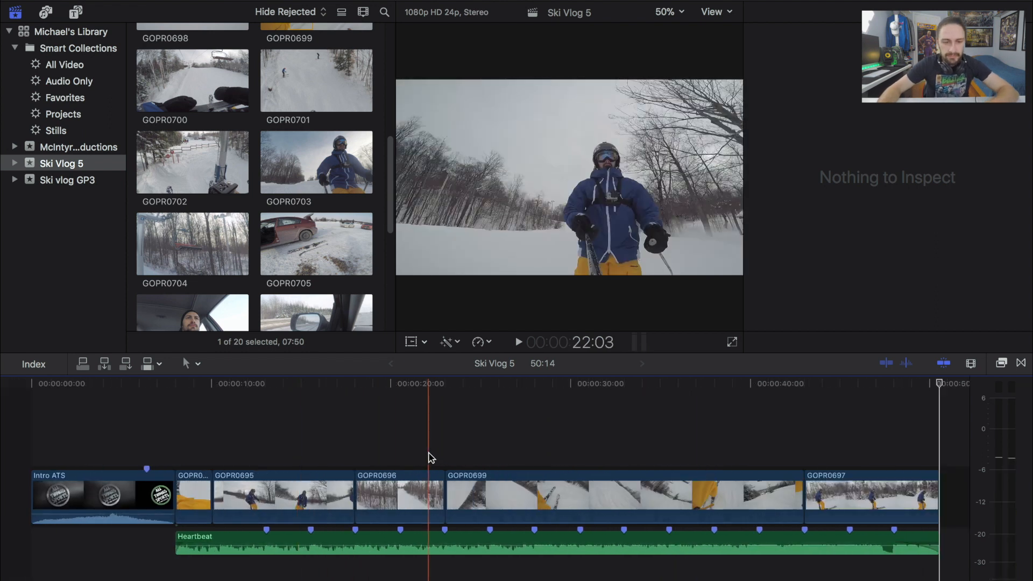
pyautogui.click(75, 13)
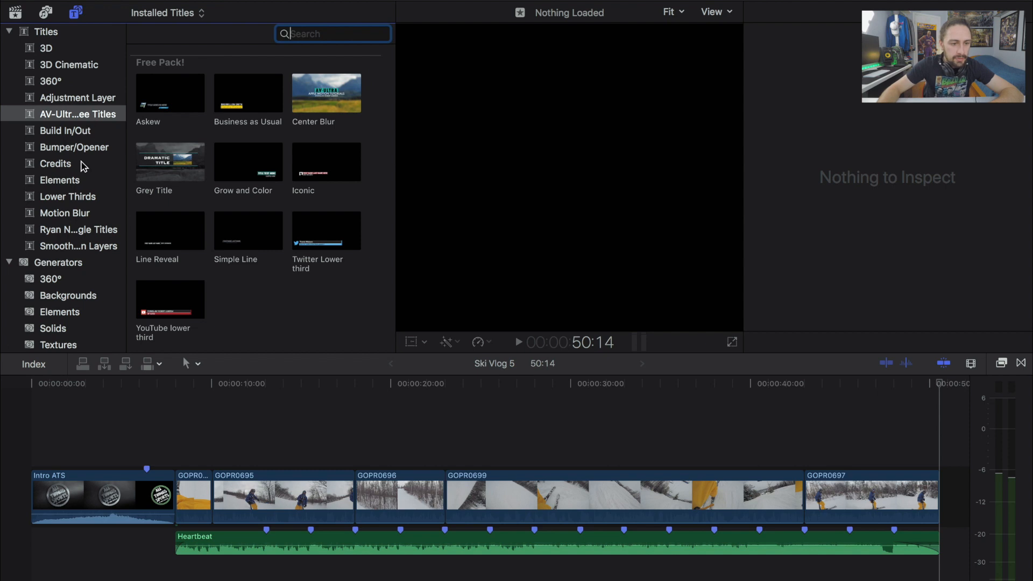
pyautogui.click(55, 55)
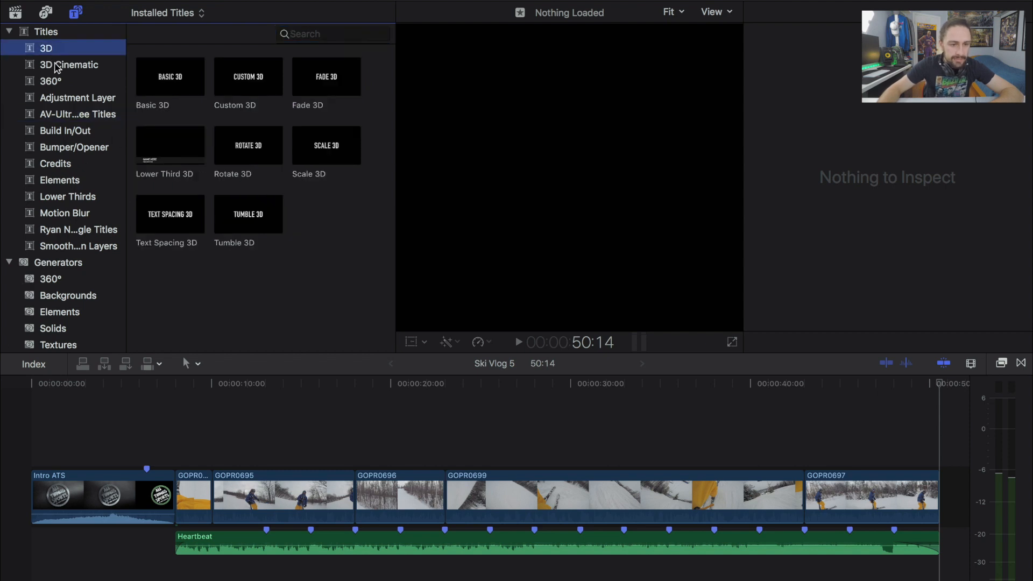
pyautogui.click(76, 194)
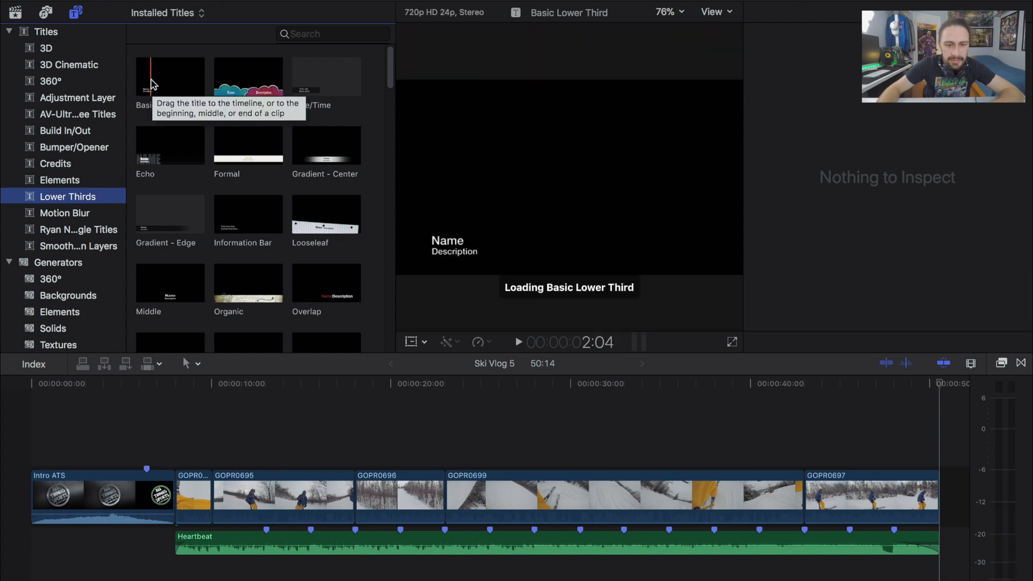
pyautogui.moveTo(153, 83); pyautogui.dragTo(217, 461)
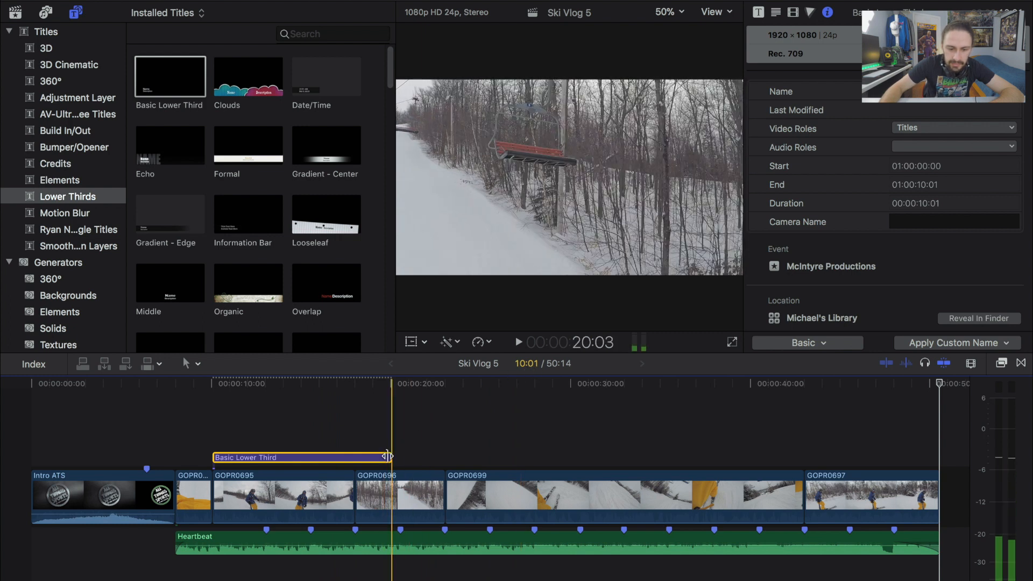
pyautogui.moveTo(387, 457); pyautogui.dragTo(314, 456)
pyautogui.click(278, 457)
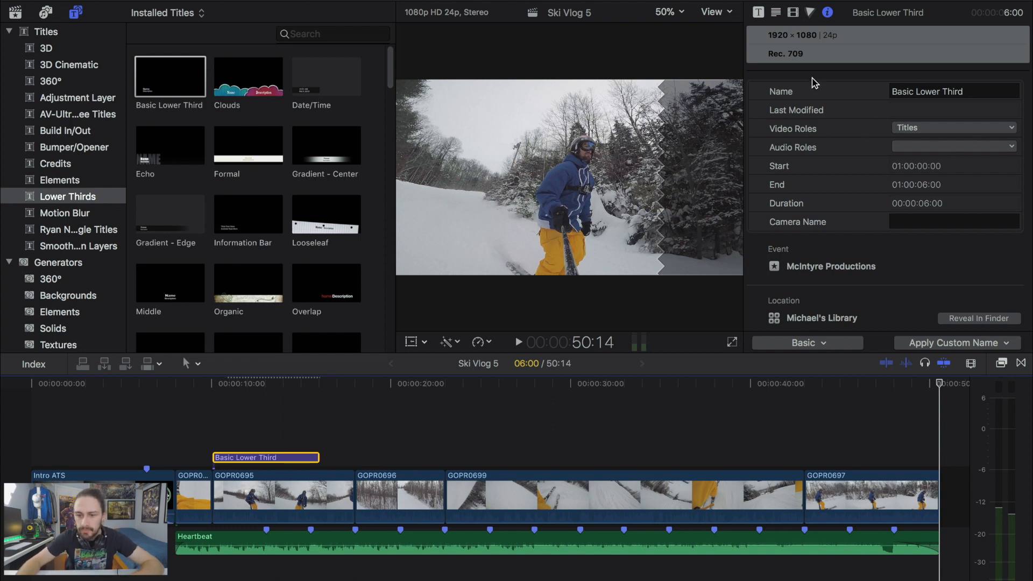
# Step: Review the lower-third title's published parameters, text formatting, saved style presets and video settings
pyautogui.click(758, 13)
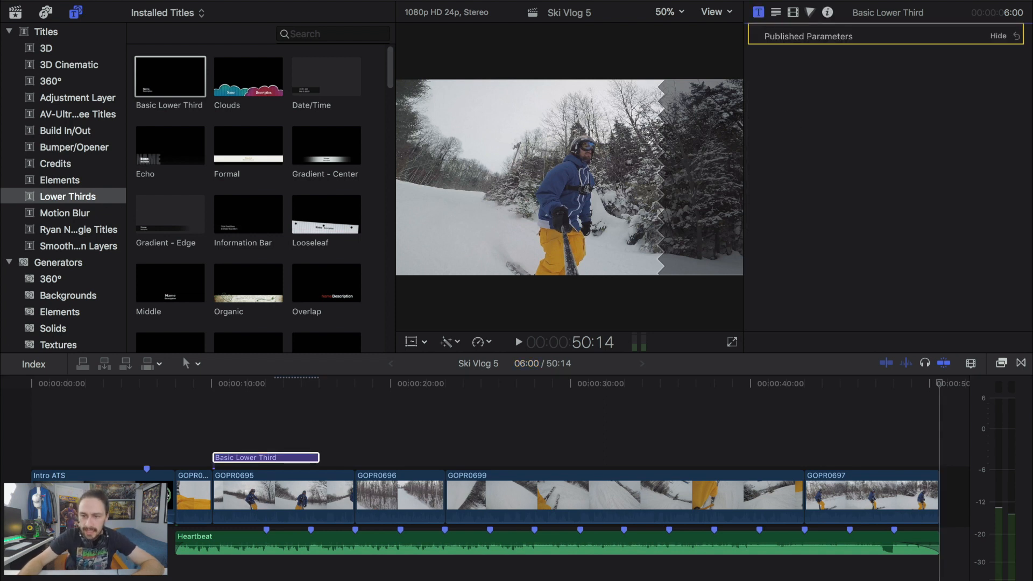
pyautogui.click(776, 12)
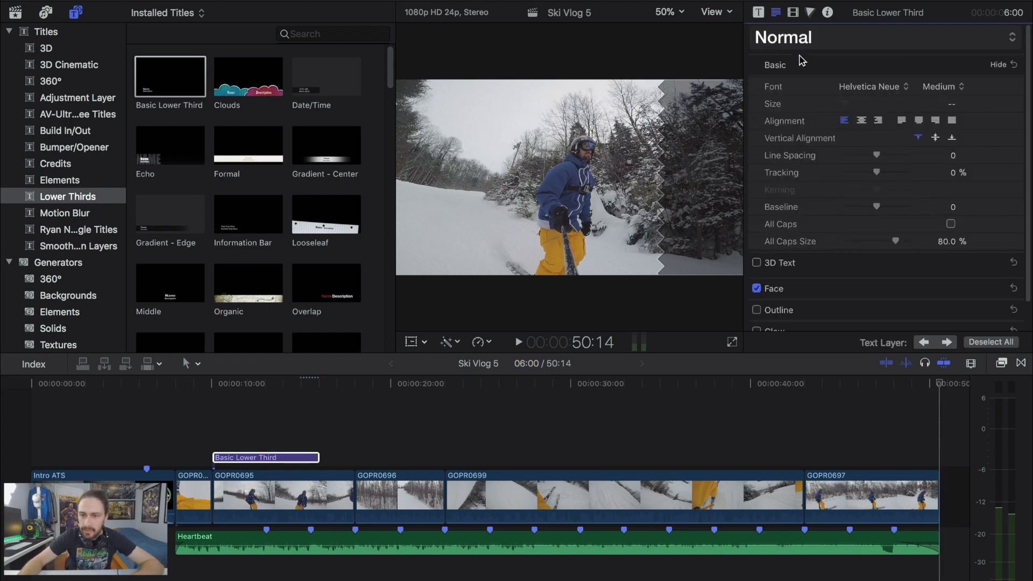
pyautogui.click(810, 44)
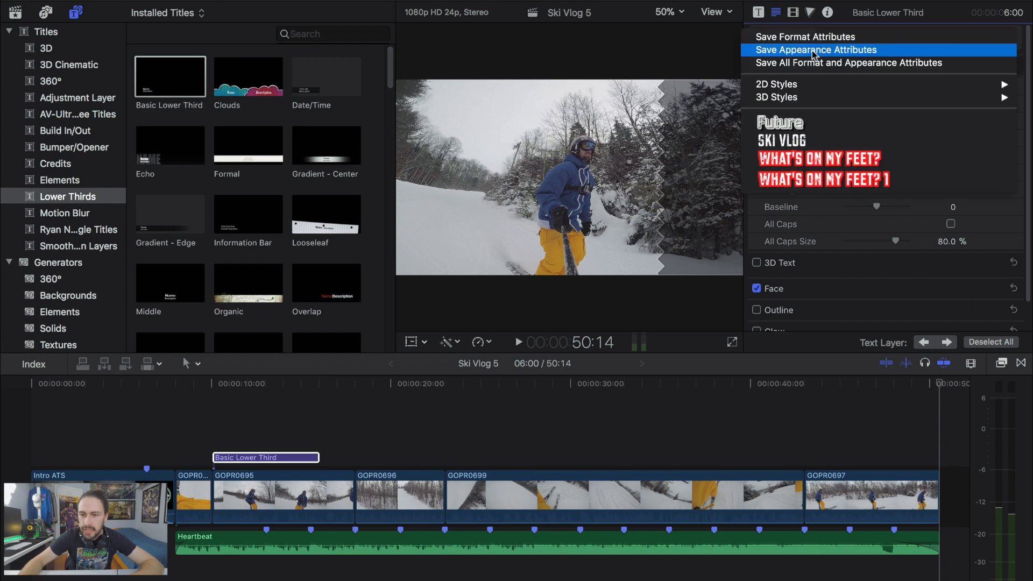
pyautogui.click(779, 18)
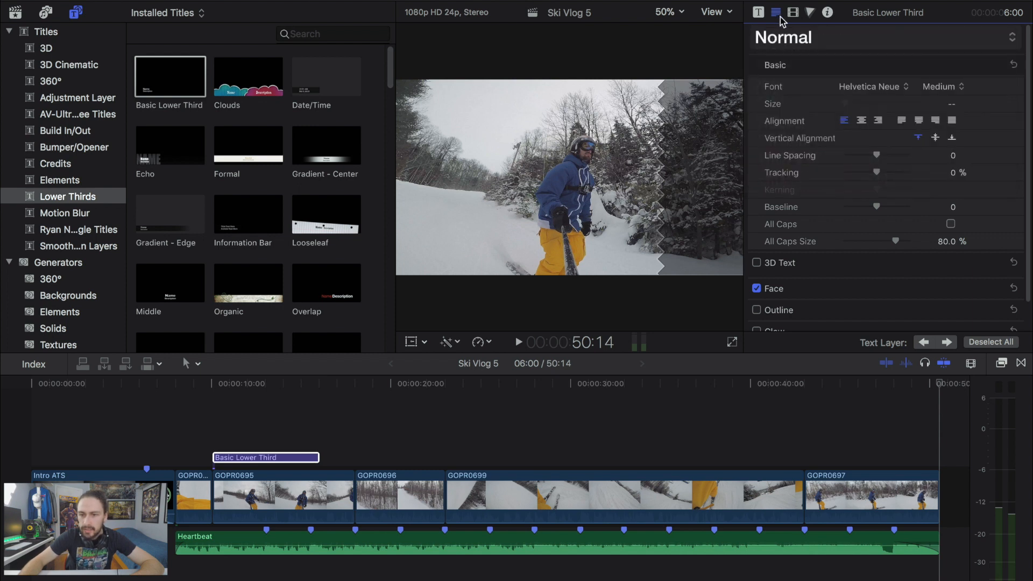
pyautogui.click(759, 13)
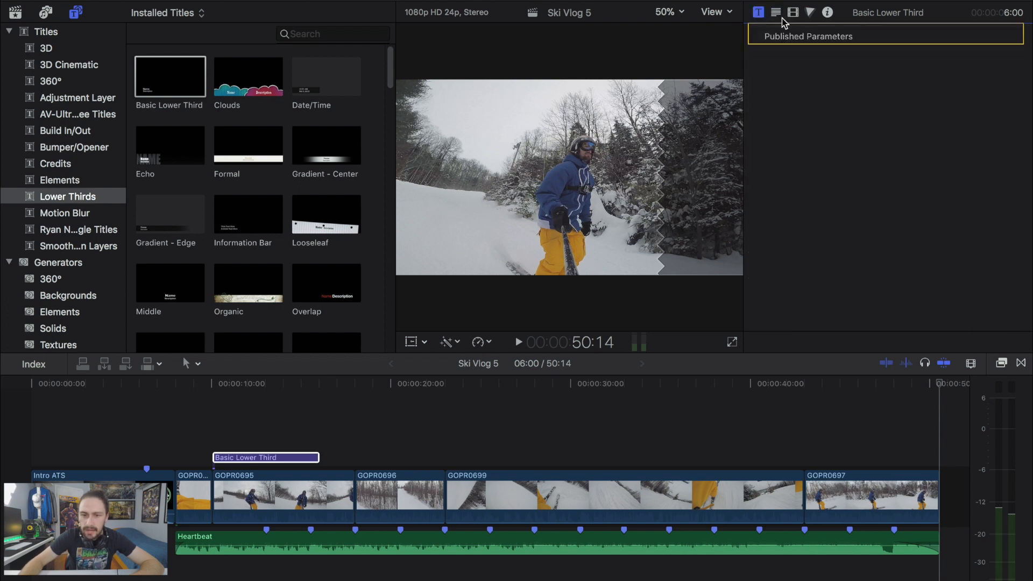
pyautogui.click(795, 14)
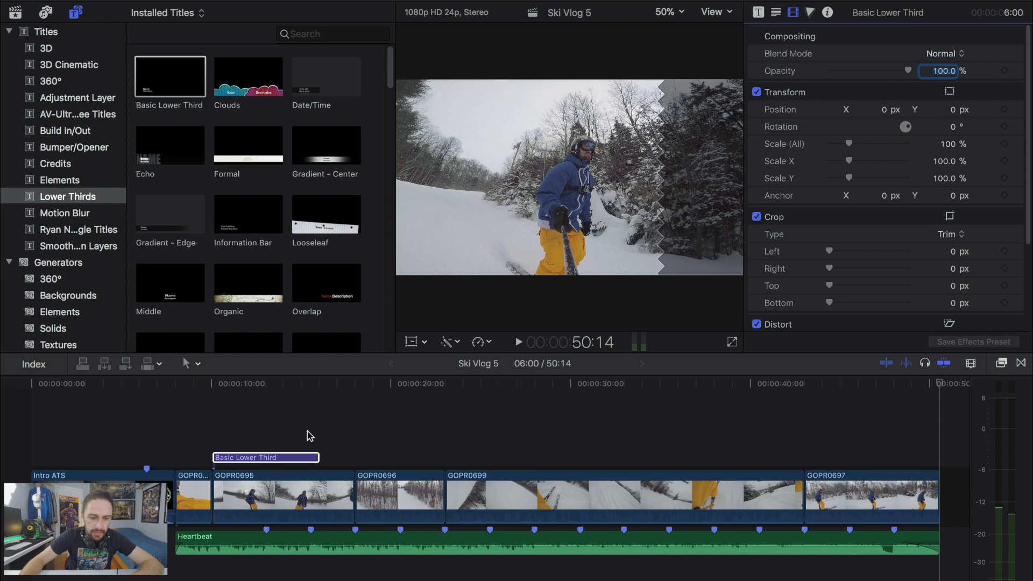
# Step: Replace the Name line of the lower-third title with "Skiing on Snow"
pyautogui.click(254, 434)
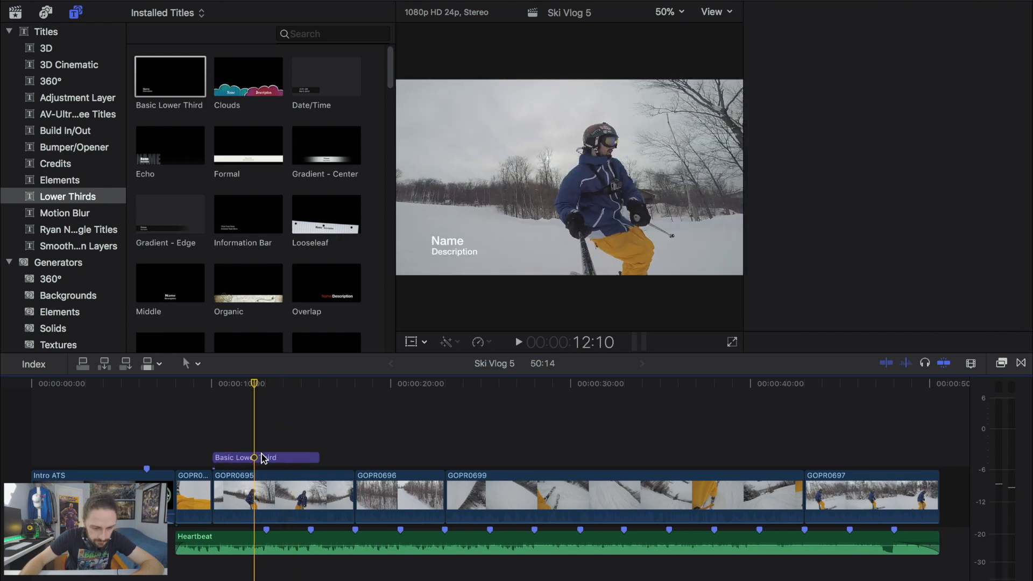
pyautogui.click(263, 457)
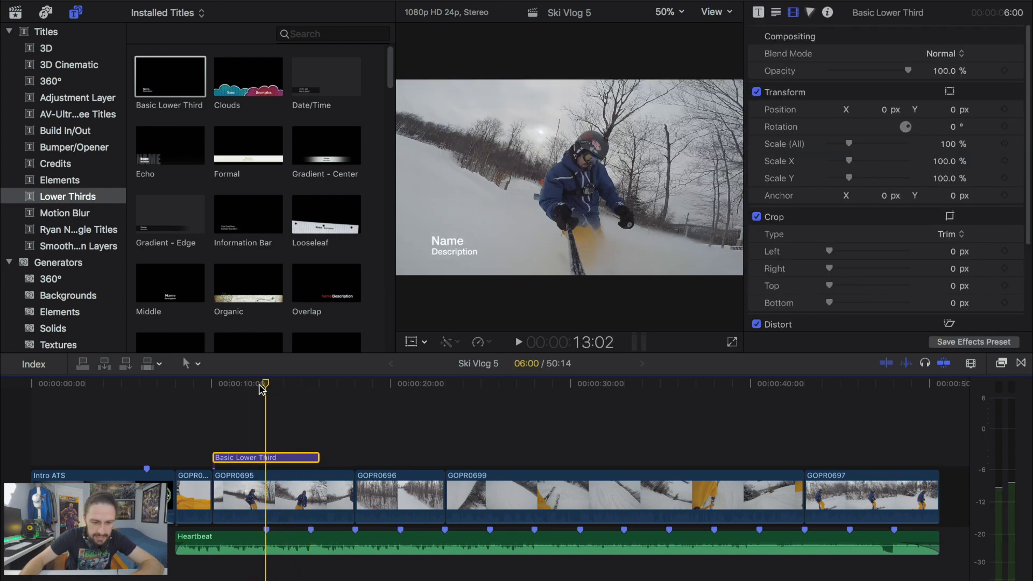
pyautogui.moveTo(261, 388); pyautogui.dragTo(289, 388)
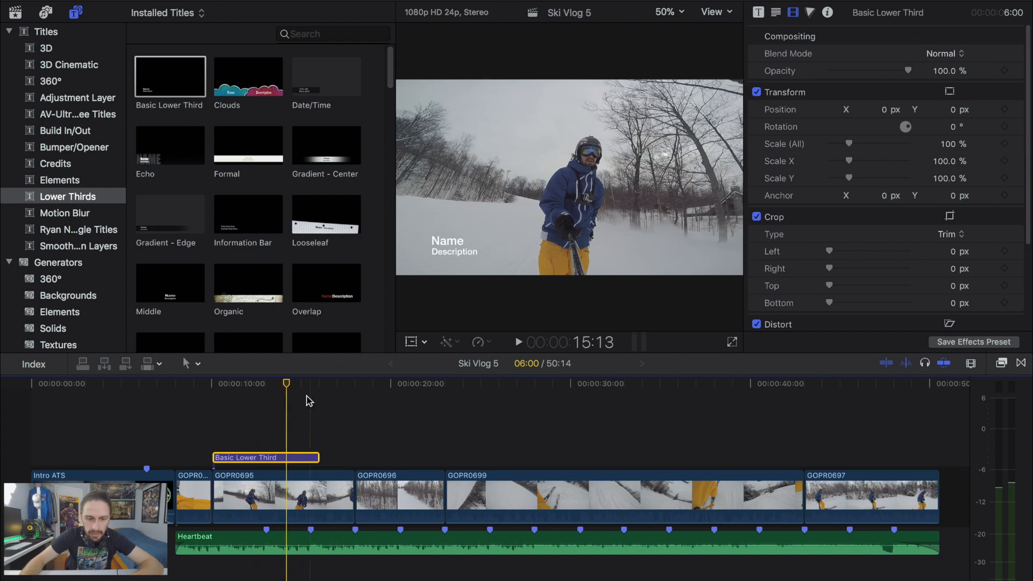
pyautogui.doubleClick(450, 240)
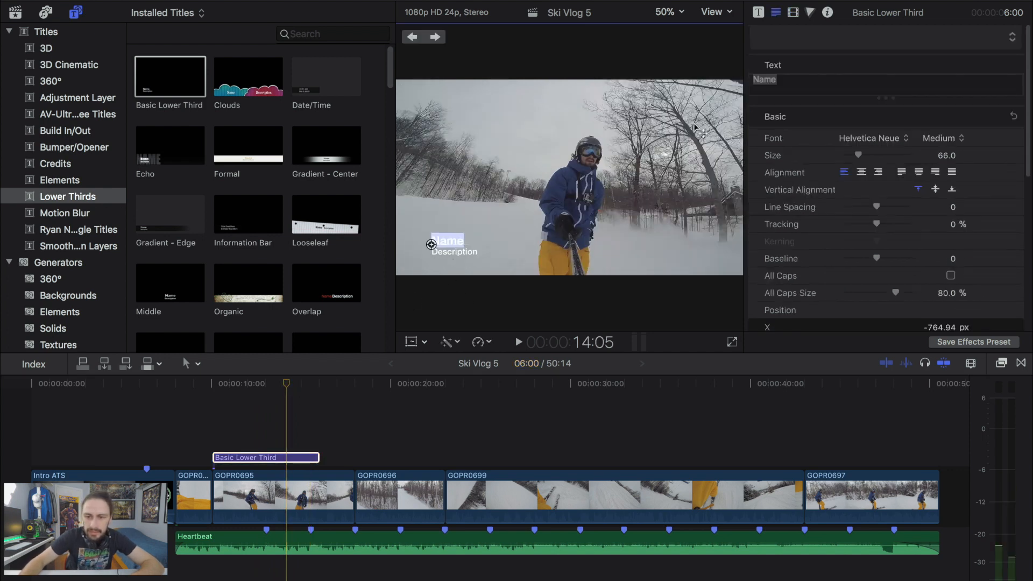
pyautogui.click(790, 80)
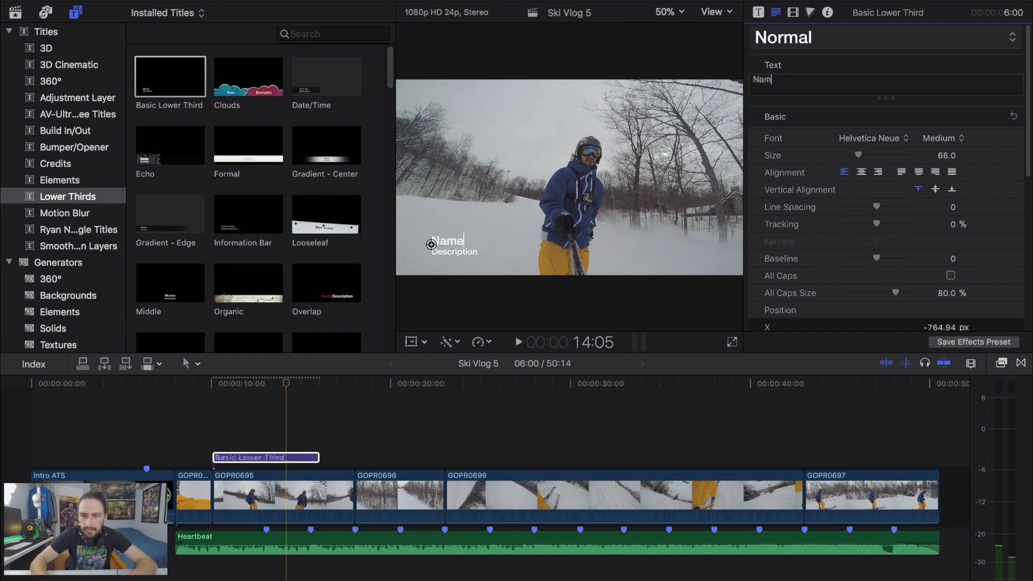
pyautogui.press('BackSpace')
pyautogui.press('BackSpace')
pyautogui.press('BackSpace')
pyautogui.press('BackSpace')
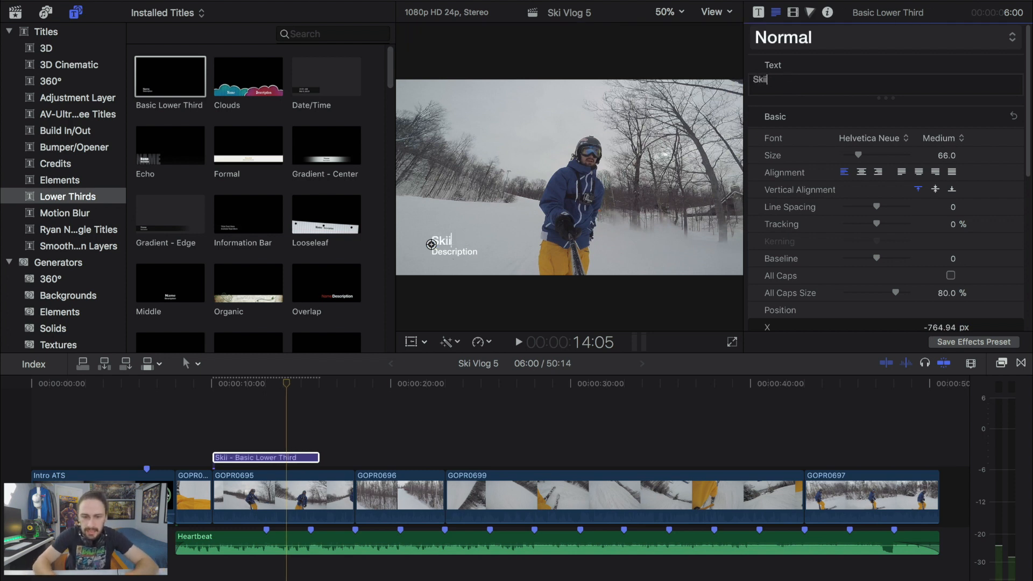
pyautogui.write('Skiing on')
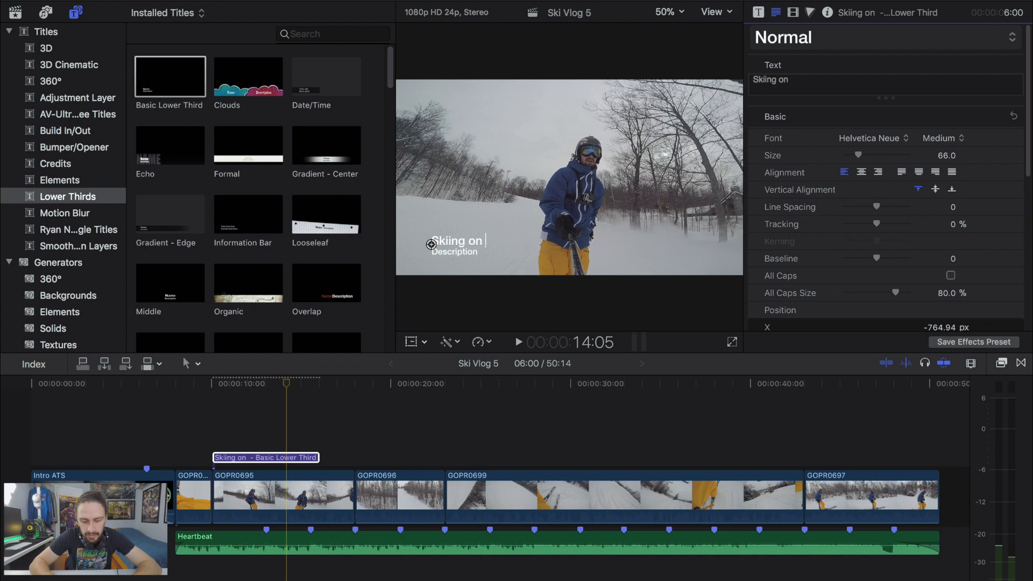
pyautogui.write(' SNow')
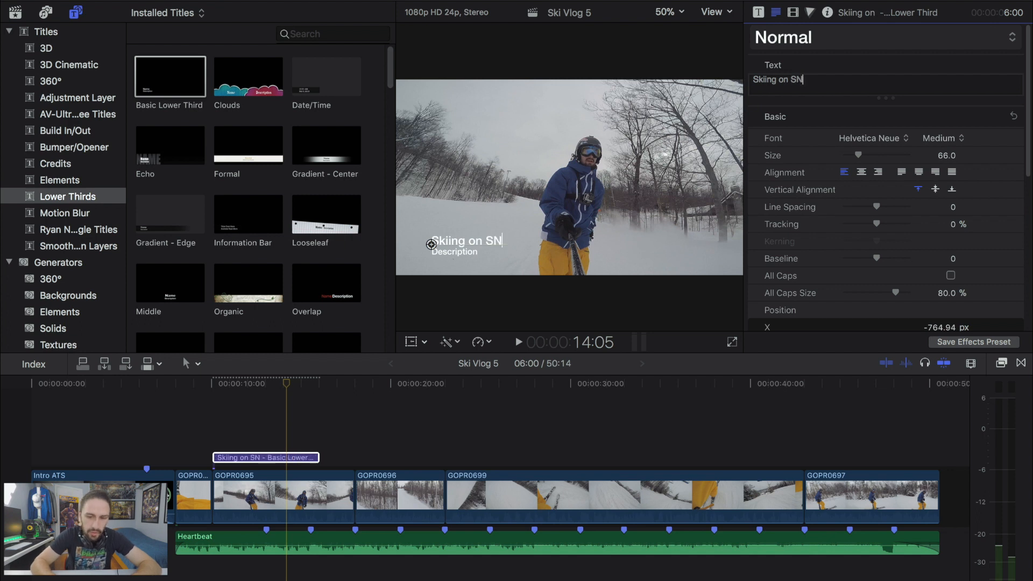
pyautogui.press('BackSpace')
pyautogui.press('BackSpace')
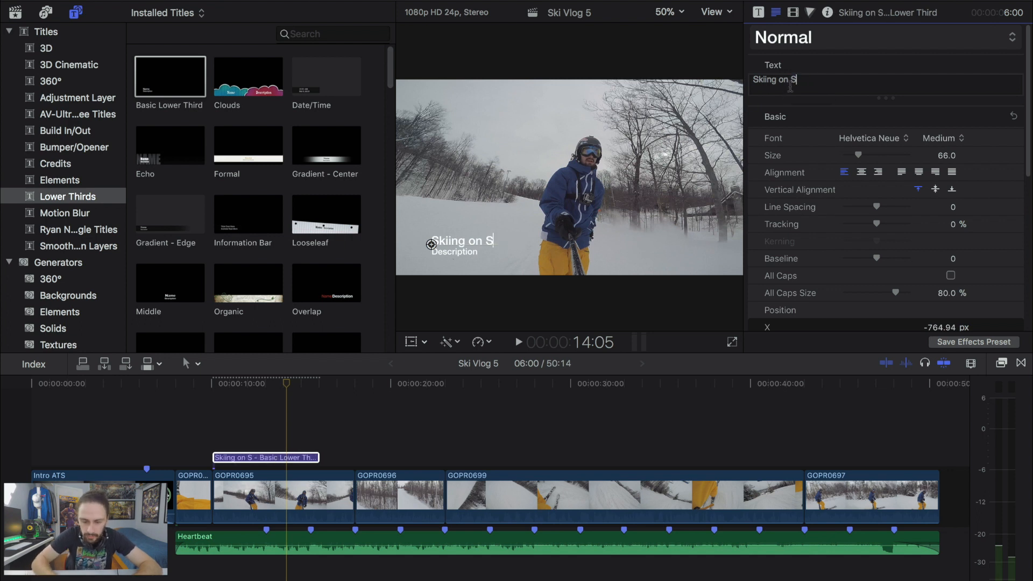
# Step: Replace the Description line of the lower-third title with "January 20, 2018"
pyautogui.click(474, 251)
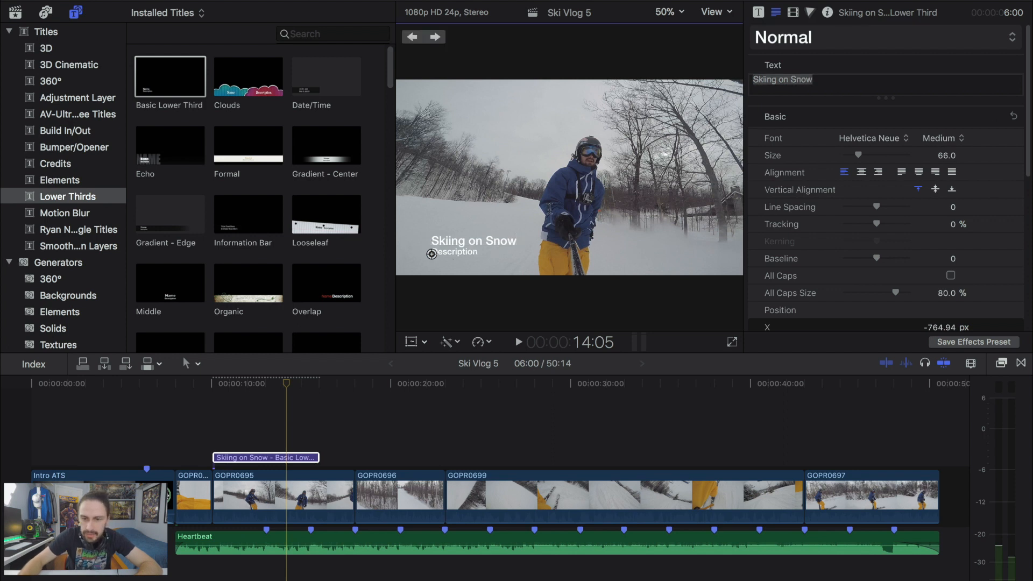
pyautogui.click(463, 252)
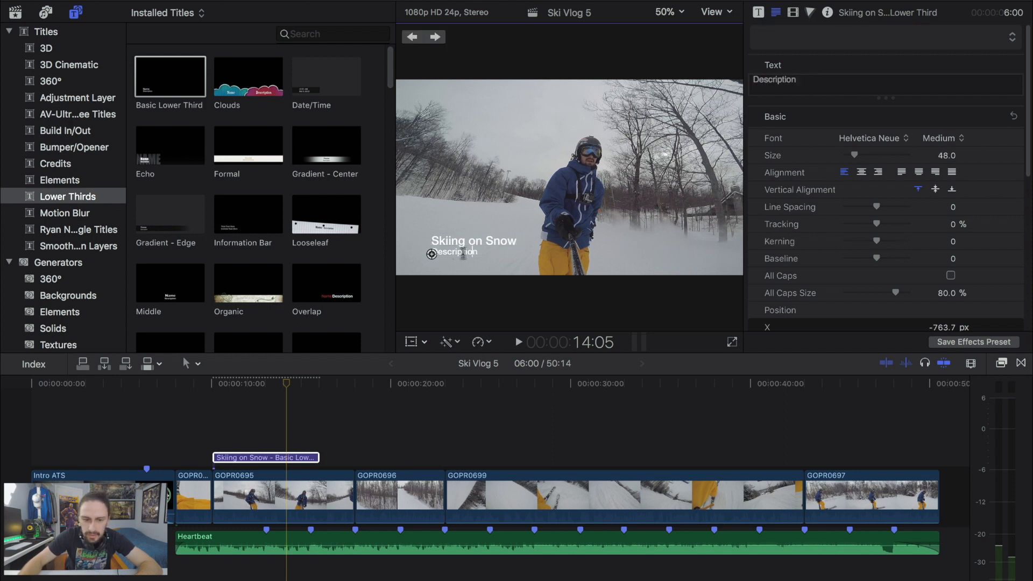
pyautogui.click(794, 82)
pyautogui.press('BackSpace')
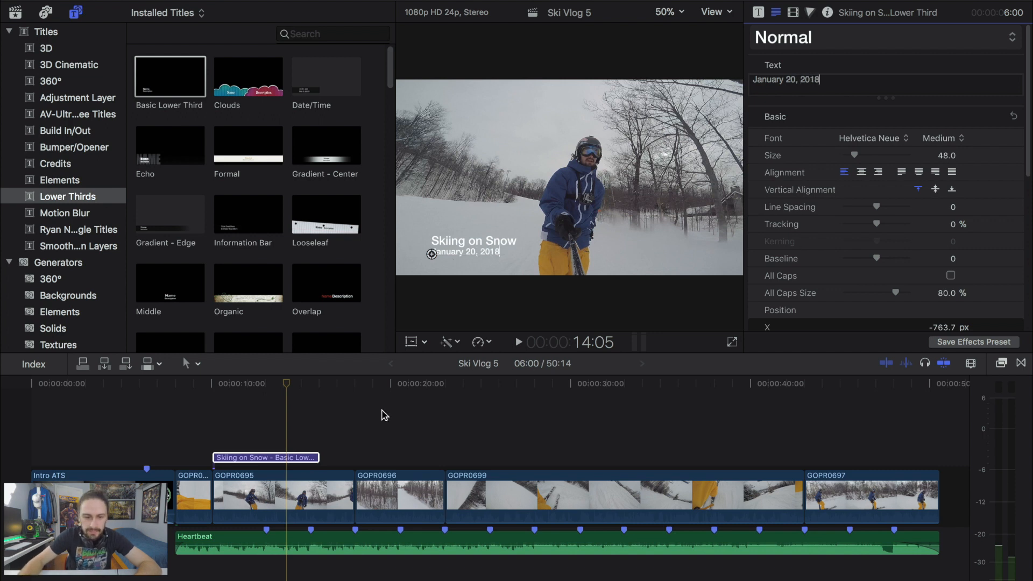
pyautogui.click(337, 418)
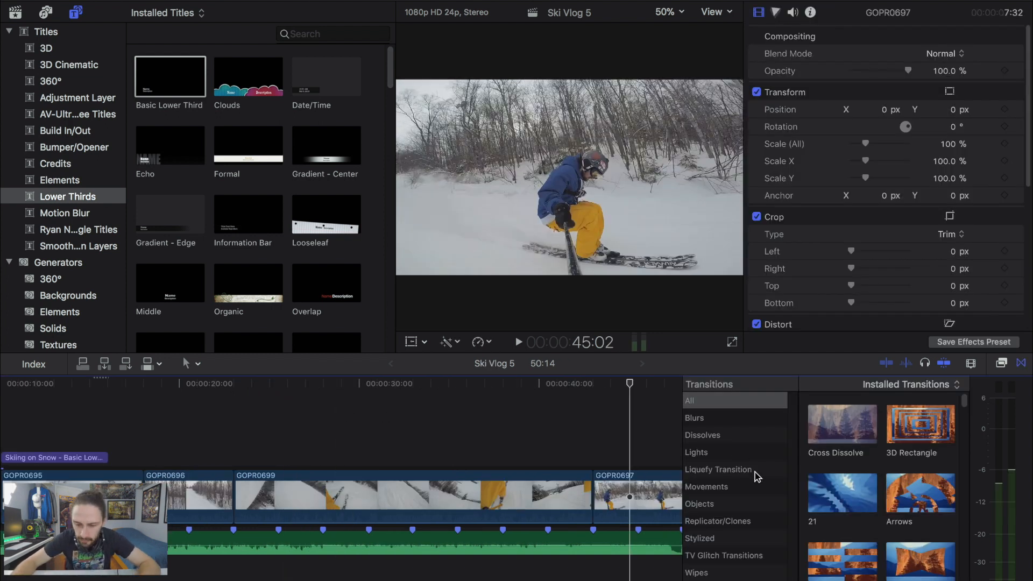
# Step: Move the playhead to the end of GOPR0697 and search the installed transitions for "fade"
pyautogui.scroll(-3, 829, 463)
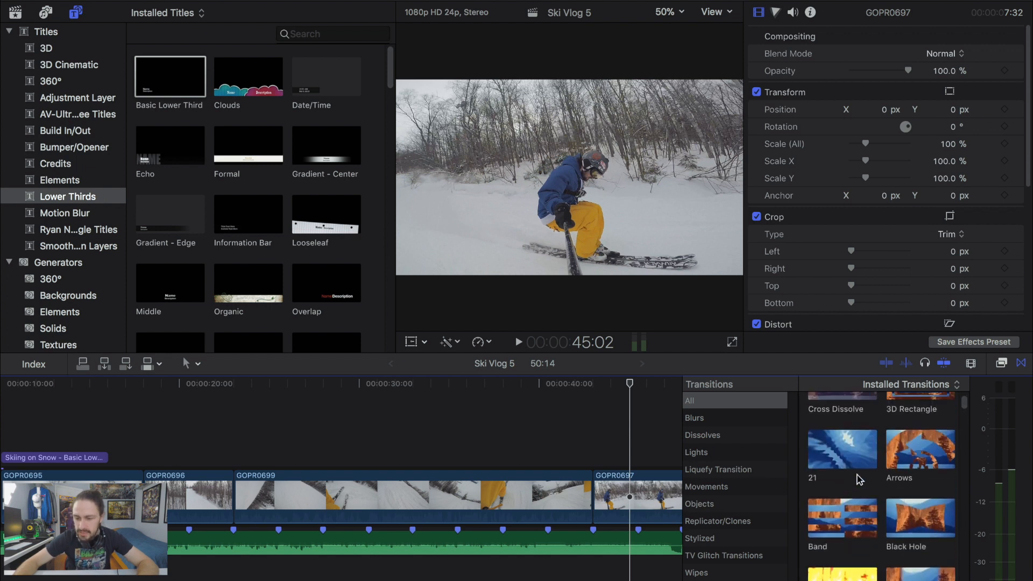
pyautogui.hscroll(5, 543, 481)
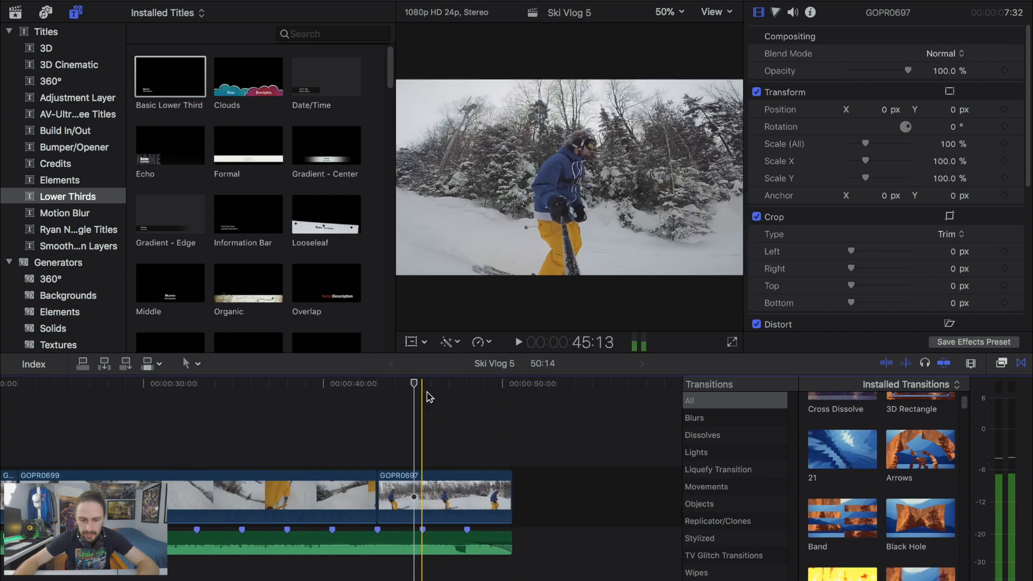
pyautogui.moveTo(421, 384); pyautogui.dragTo(517, 392)
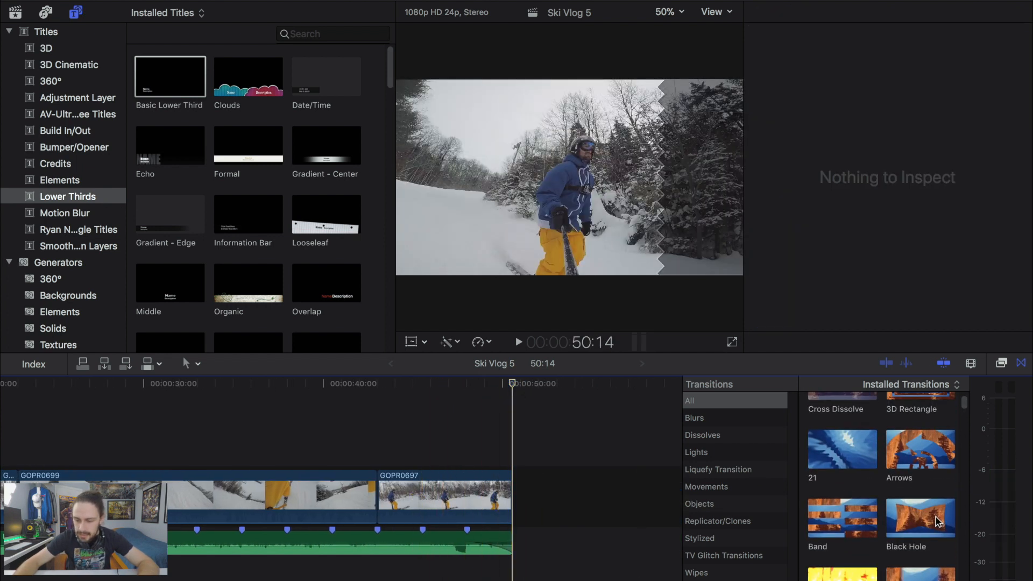
pyautogui.scroll(-8, 910, 519)
pyautogui.scroll(-10, 909, 521)
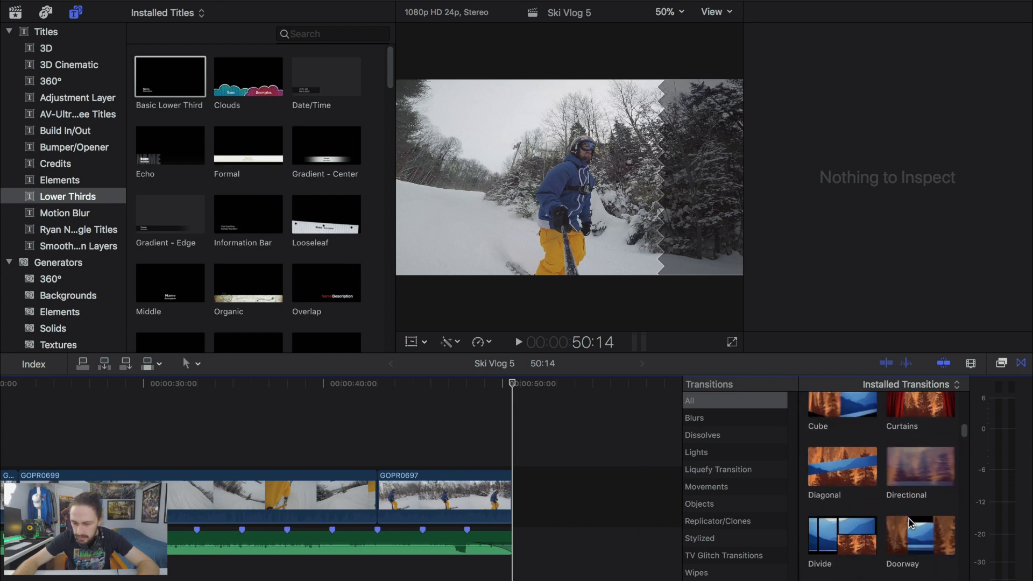
pyautogui.scroll(-4, 910, 521)
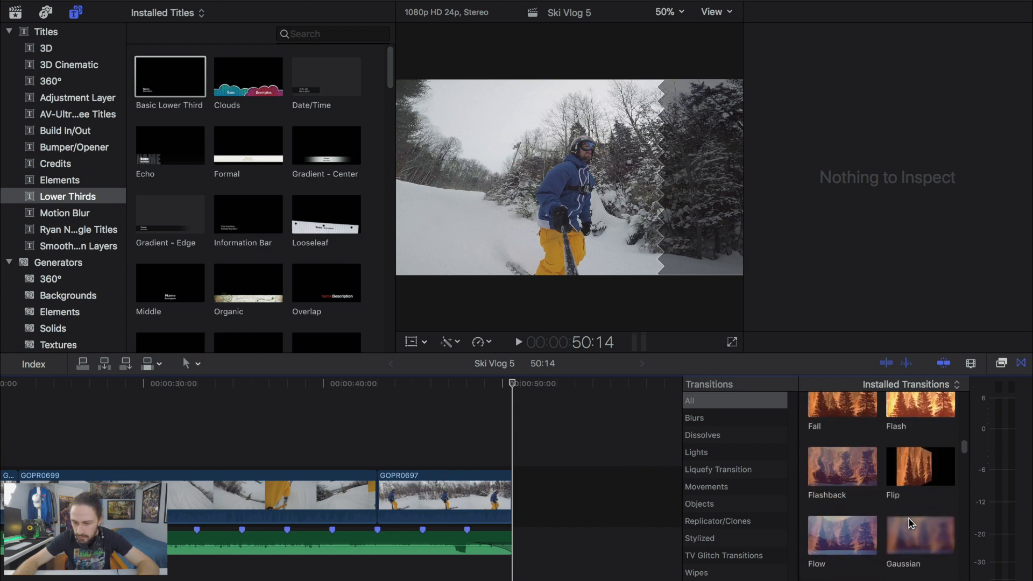
pyautogui.scroll(-2, 913, 519)
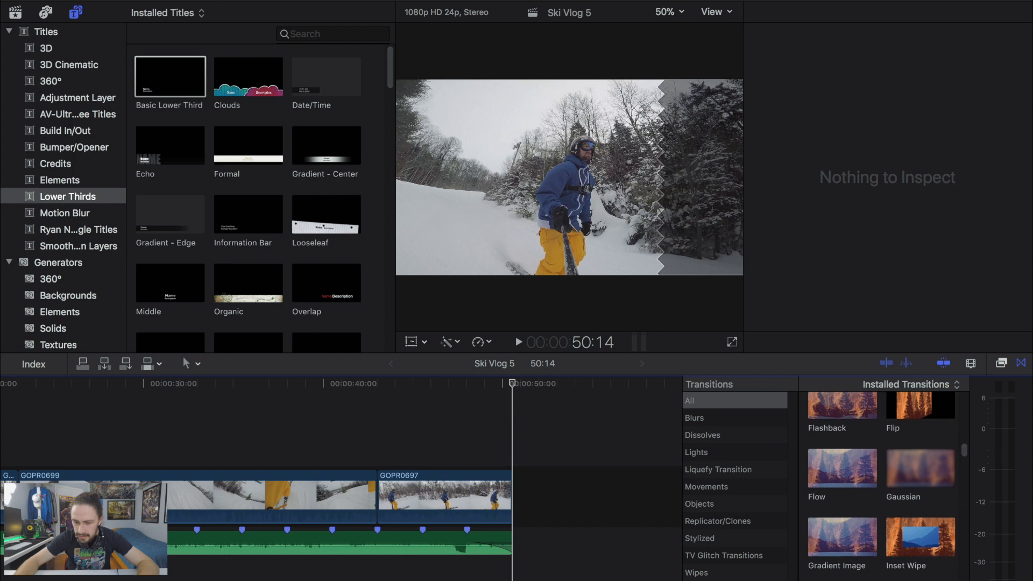
pyautogui.write('fade')
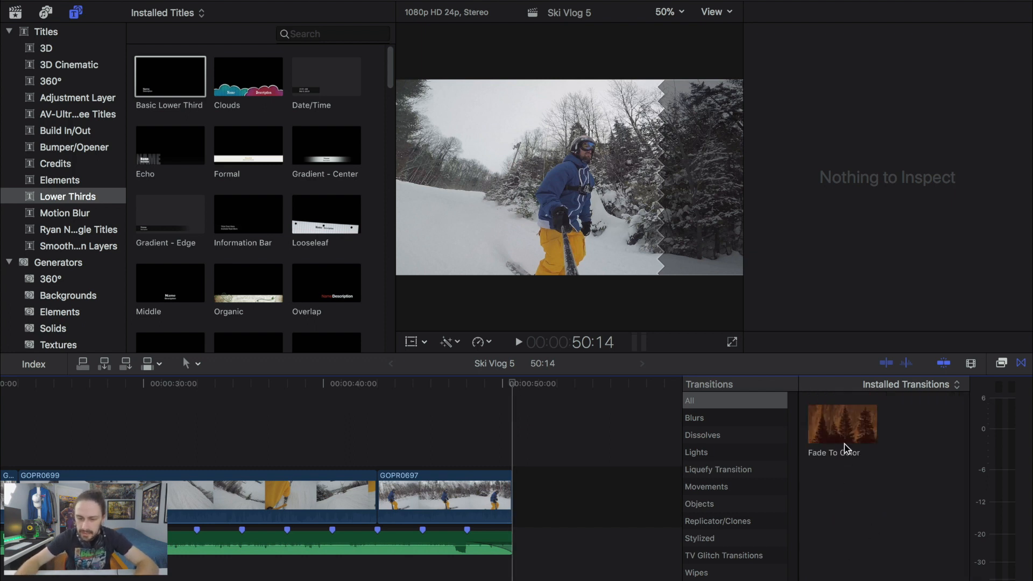
# Step: Try a Fade To Color transition on the end of GOPR0697, preview it, and undo the addition
pyautogui.moveTo(845, 448); pyautogui.dragTo(500, 489)
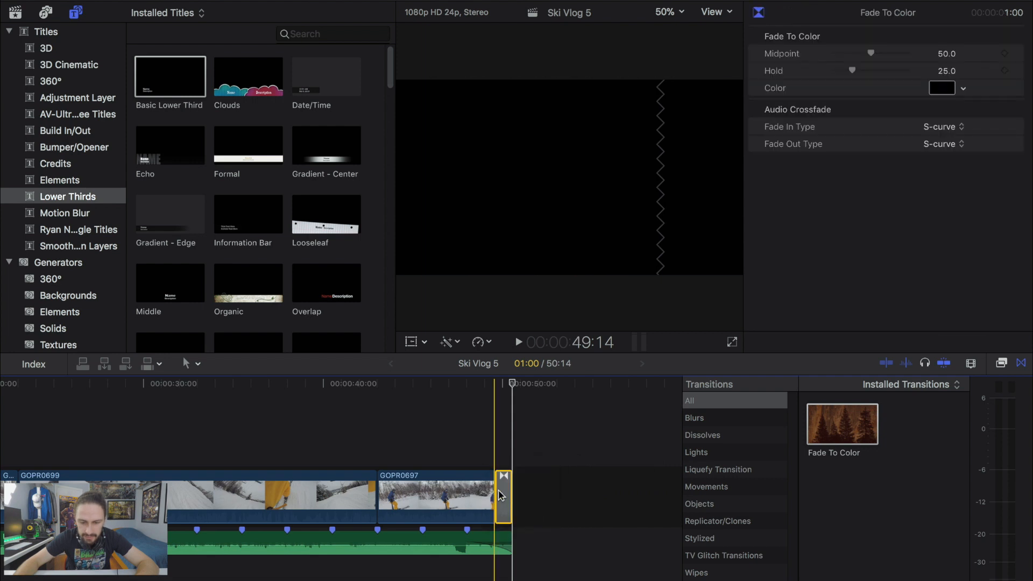
pyautogui.click(1021, 363)
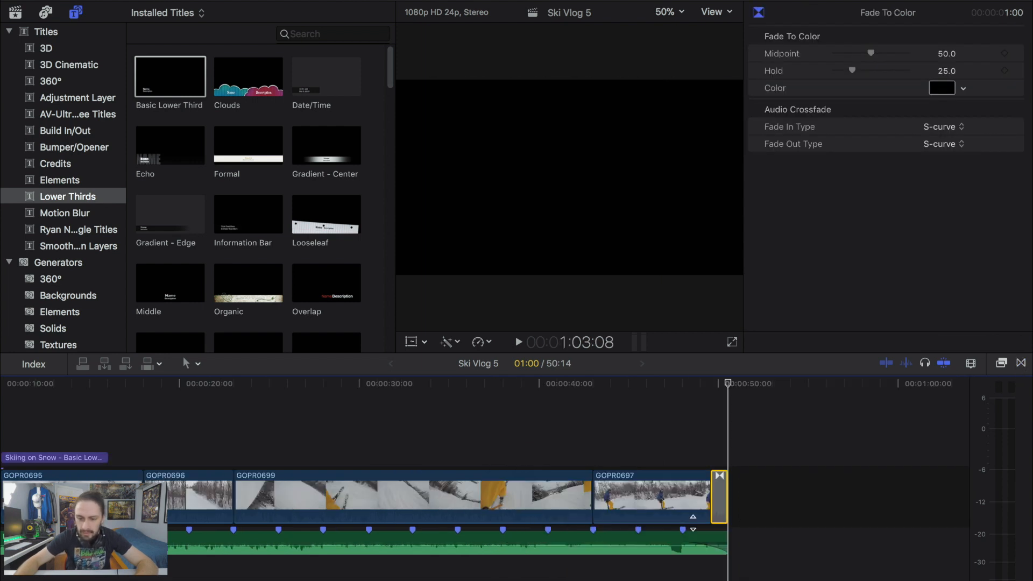
pyautogui.press('super+equal')
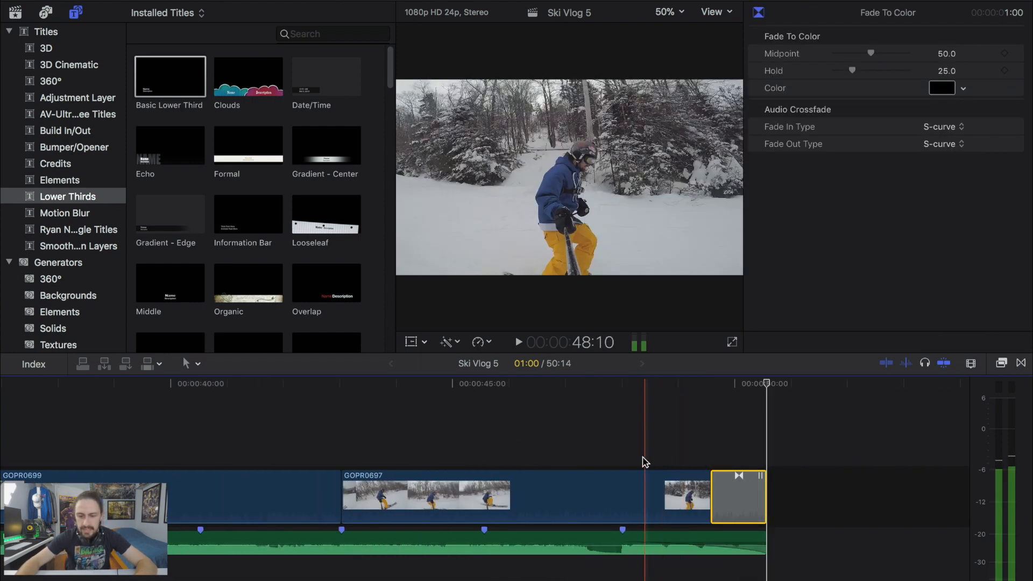
pyautogui.press('c')
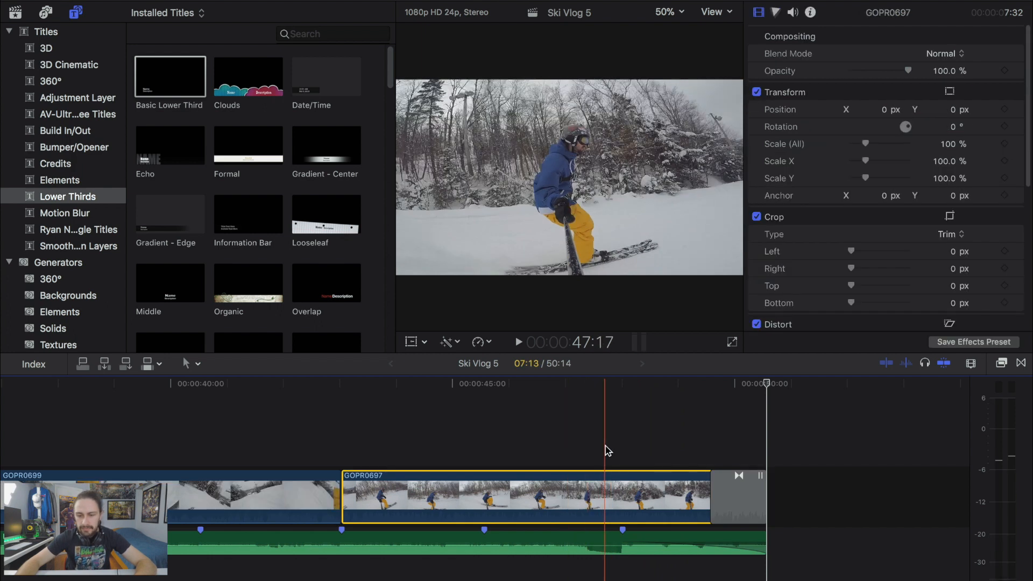
pyautogui.press('space')
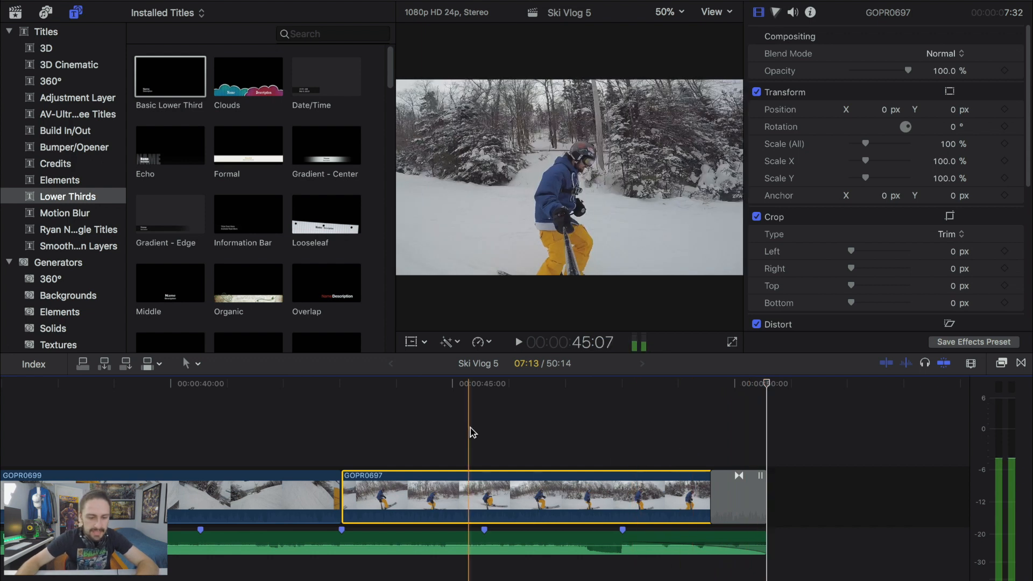
pyautogui.press('super+z')
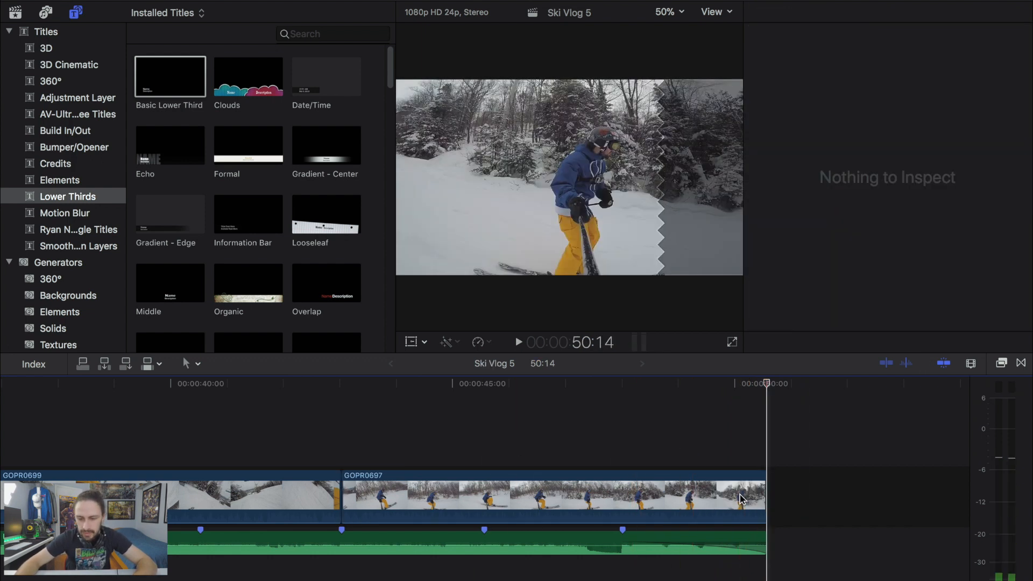
# Step: Try a Fade To Color transition on the cut between GOPR0699 and GOPR0697, play it back, and delete it
pyautogui.click(1021, 364)
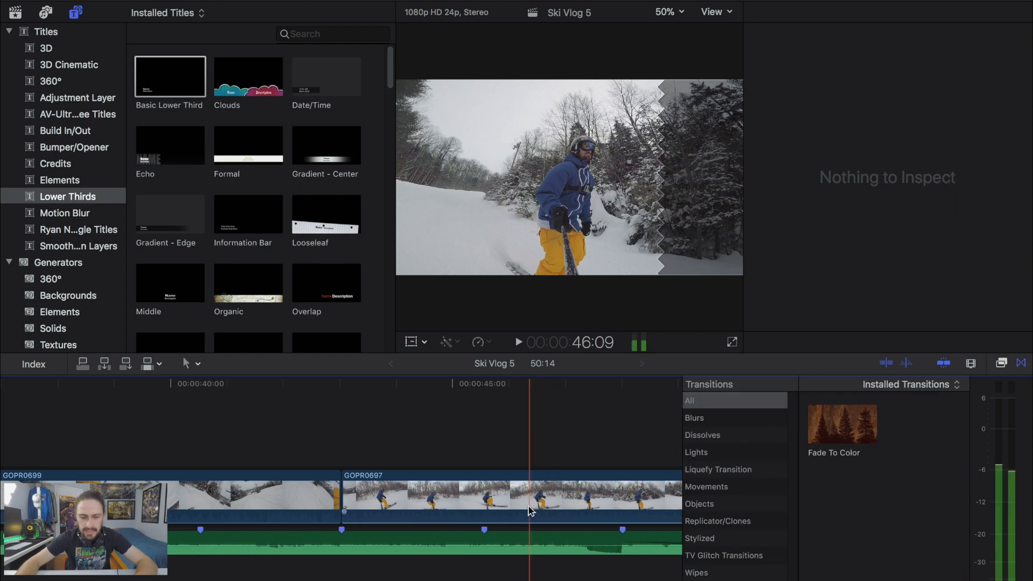
pyautogui.moveTo(838, 426); pyautogui.dragTo(130, 493)
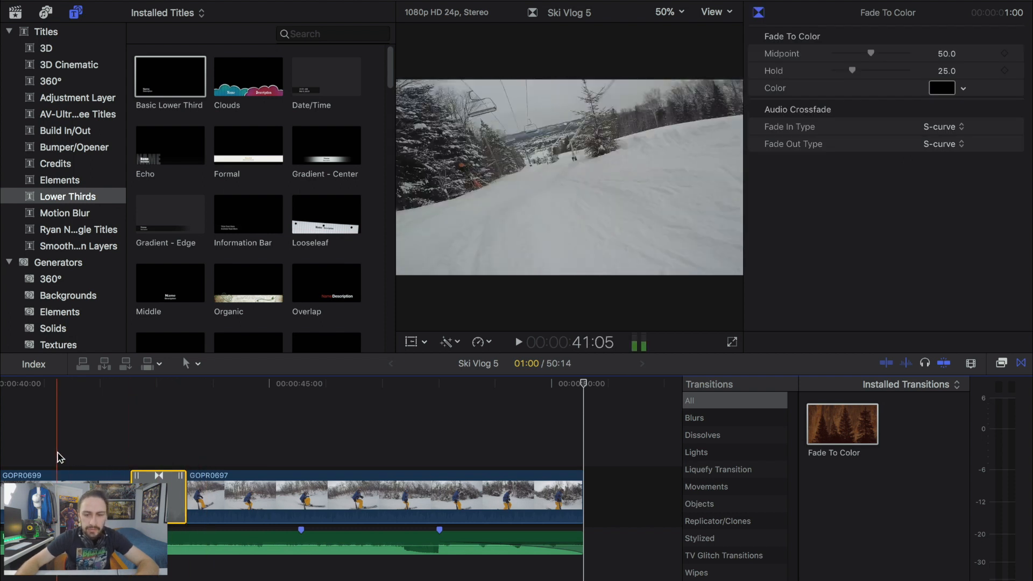
pyautogui.press('space')
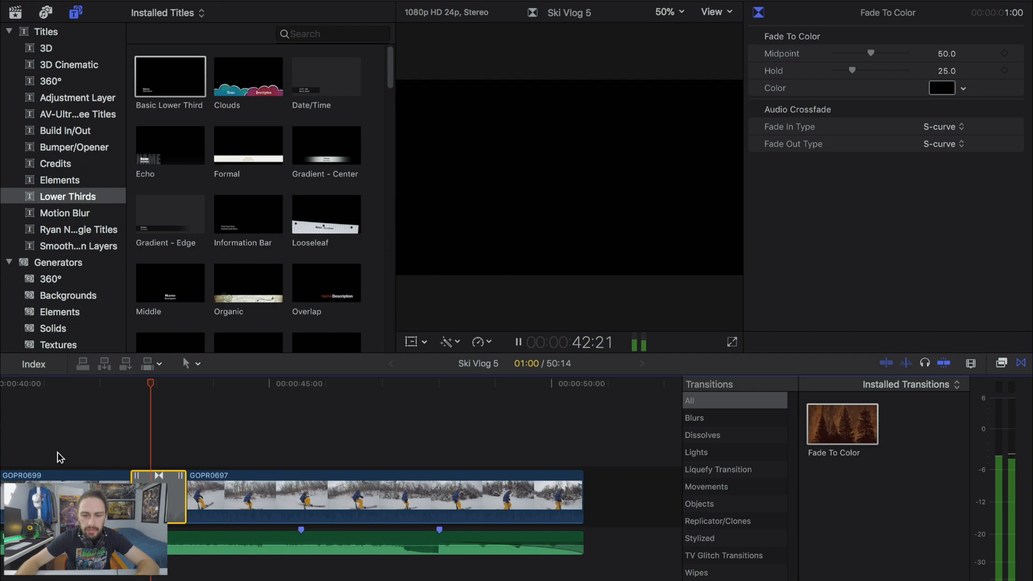
pyautogui.press('space')
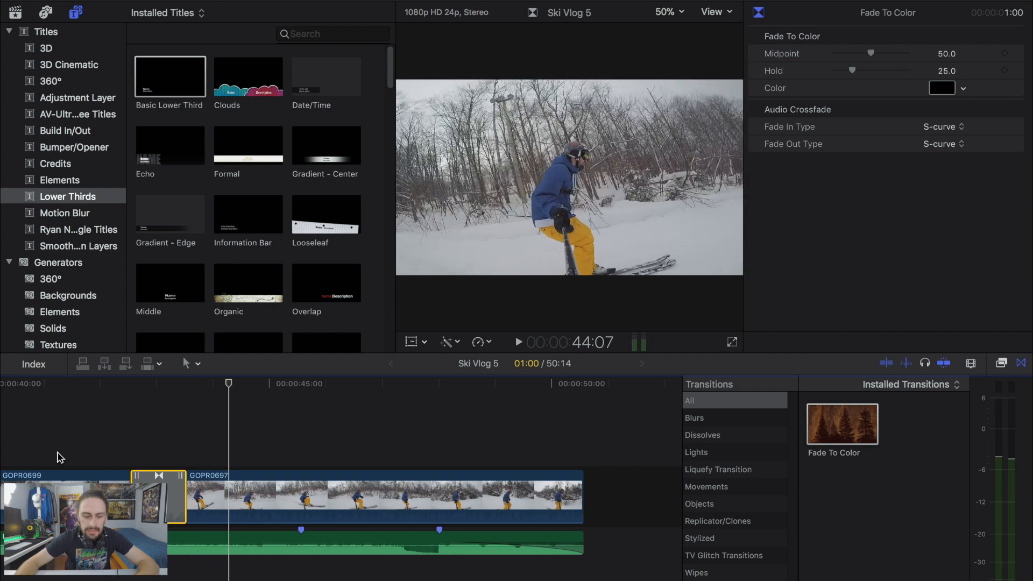
pyautogui.press('Delete')
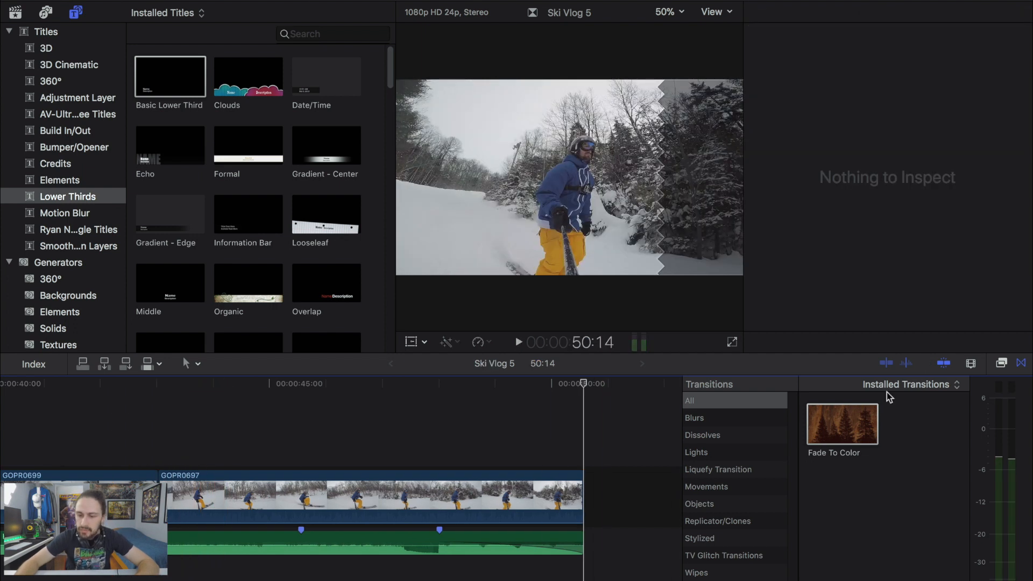
# Step: Add a Fade To Color transition to the end of GOPR0697 and close the transitions browser
pyautogui.moveTo(868, 428); pyautogui.dragTo(575, 488)
pyautogui.press('ctrl+super+5')
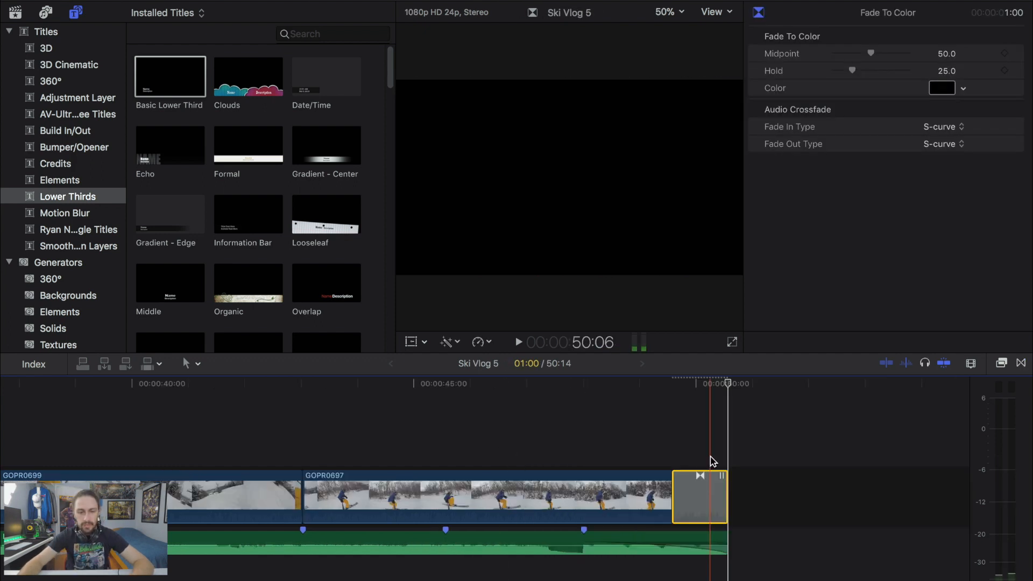
pyautogui.press('super+minus')
pyautogui.press('super+minus')
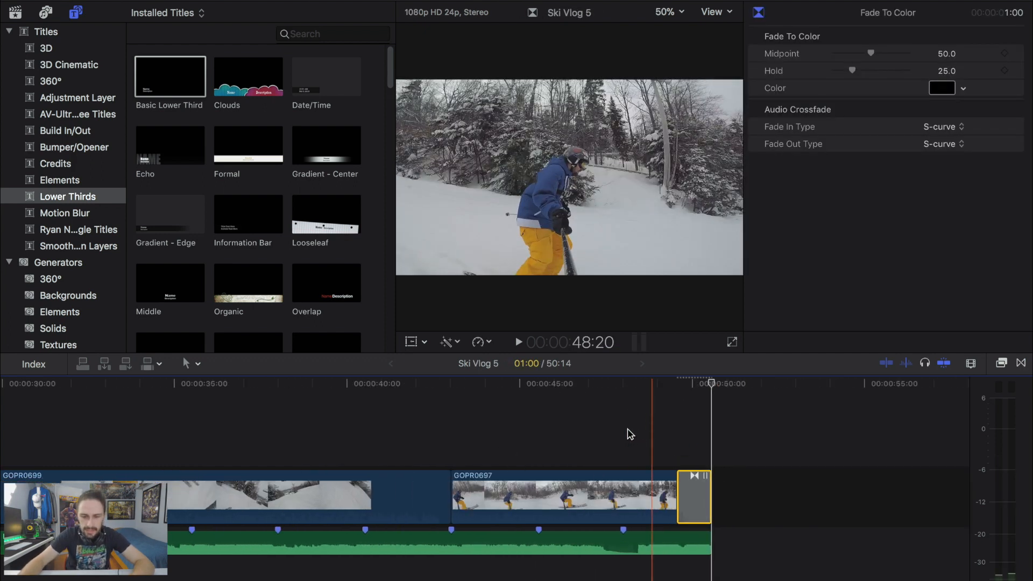
pyautogui.hscroll(-8, 630, 435)
pyautogui.press('super+minus')
pyautogui.press('super+minus')
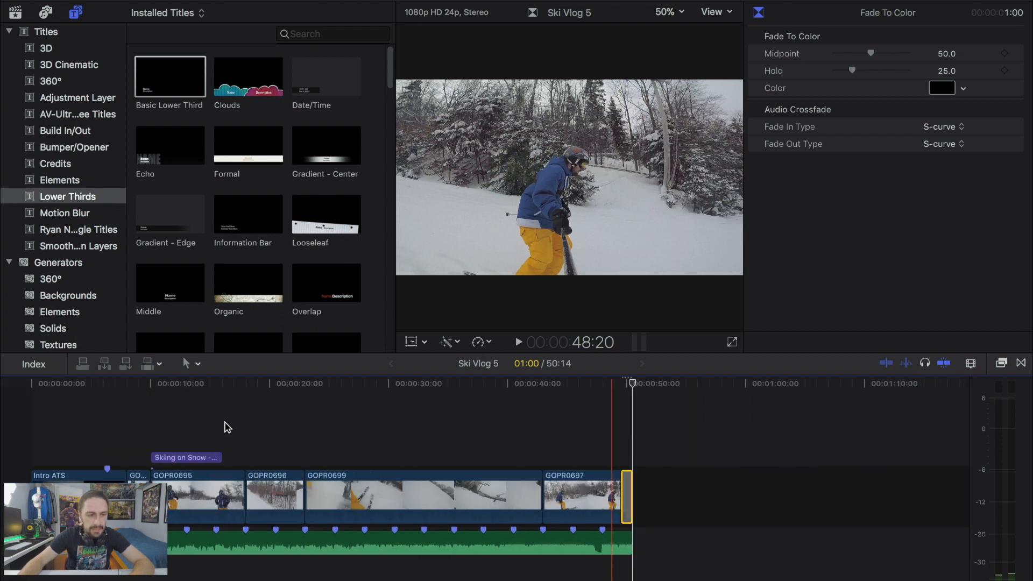
# Step: Return to the library's media clips and check the status of the background tasks
pyautogui.click(16, 15)
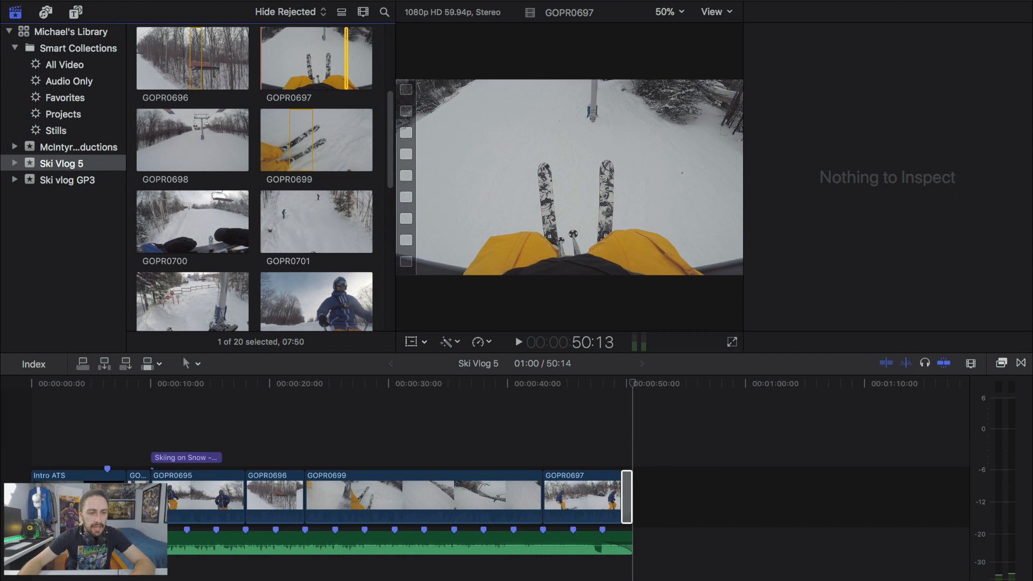
pyautogui.press('super+9')
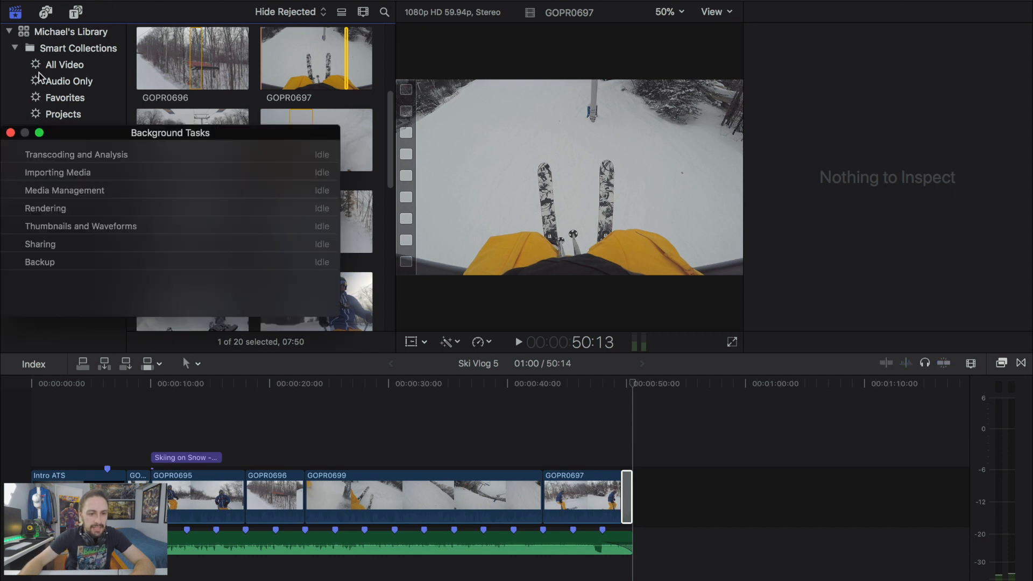
pyautogui.click(11, 133)
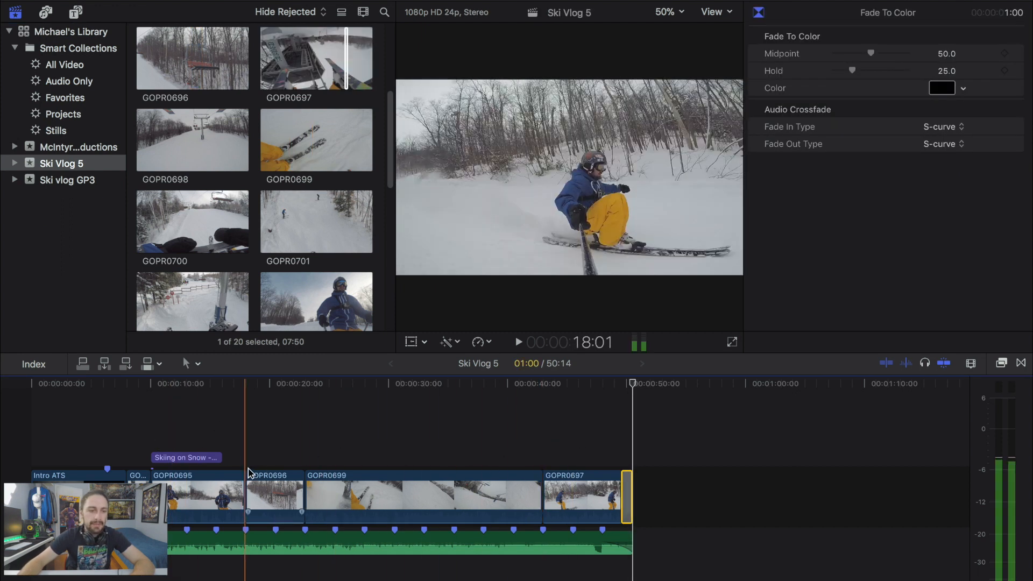
# Step: Start sharing the Ski Vlog 5 project as a Master File
pyautogui.click(119, 0)
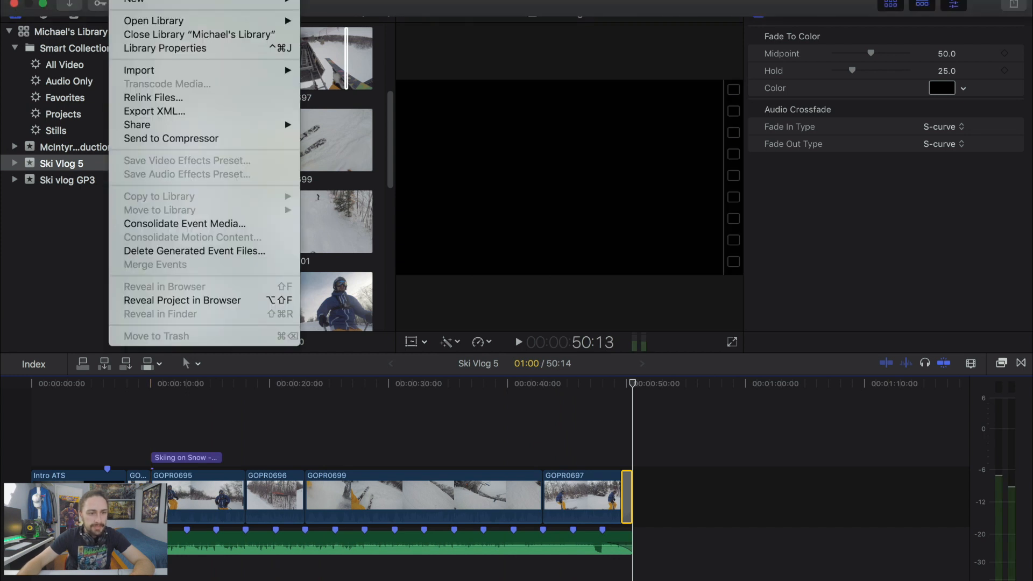
pyautogui.moveTo(146, 131)
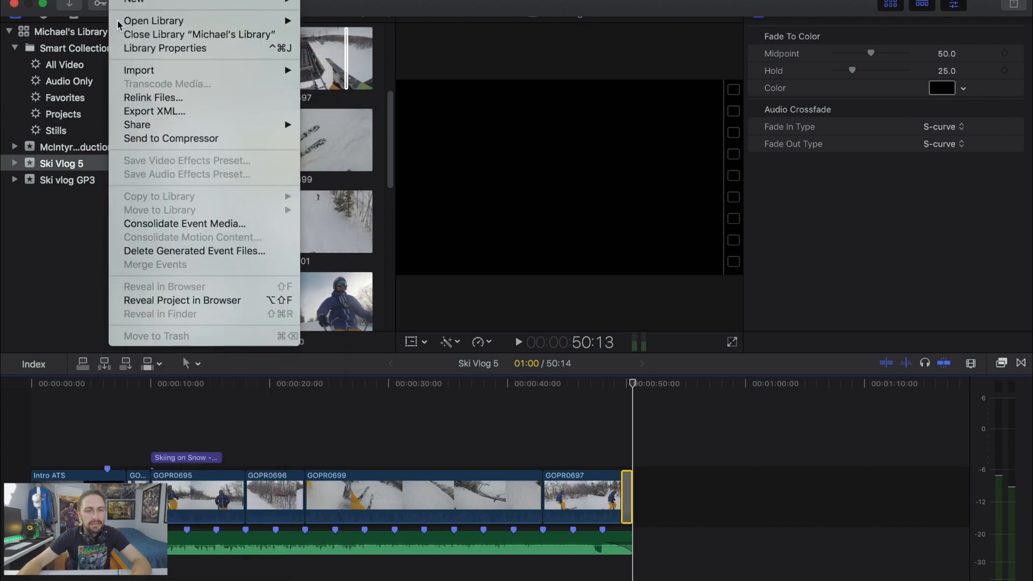
pyautogui.click(355, 138)
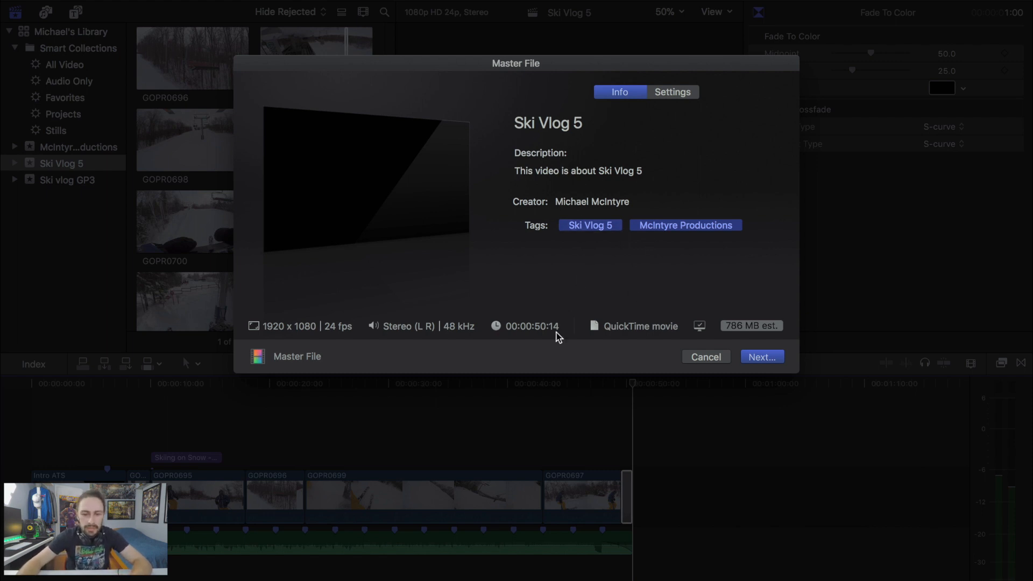
# Step: Review the Master File's info and its format, video codec and other export settings
pyautogui.click(689, 96)
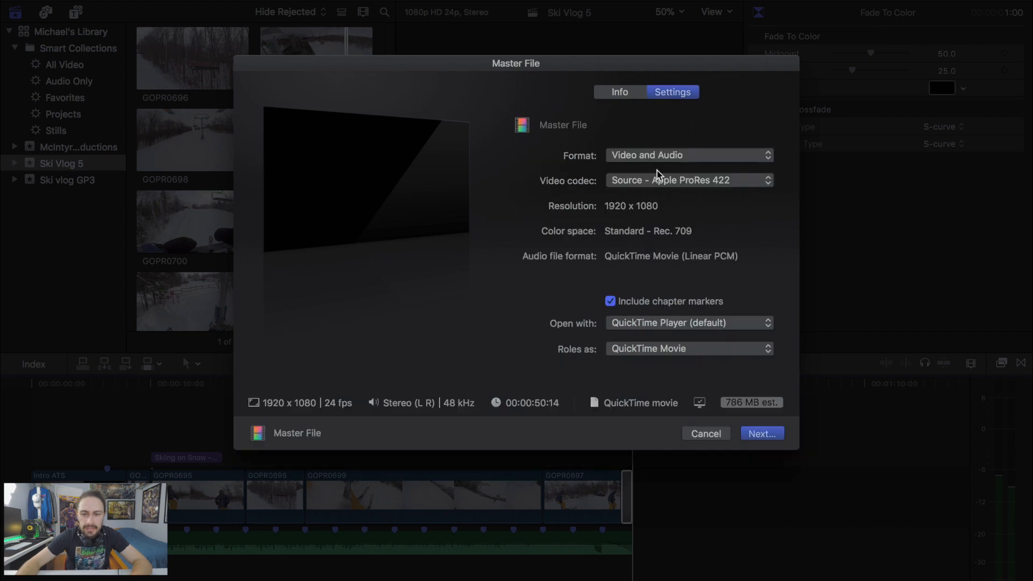
pyautogui.click(641, 94)
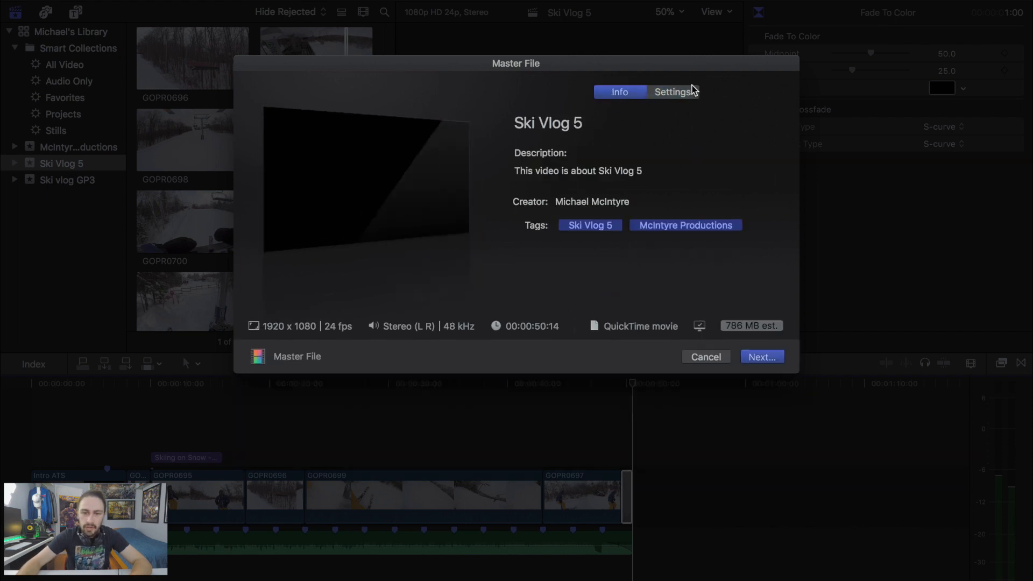
pyautogui.click(682, 95)
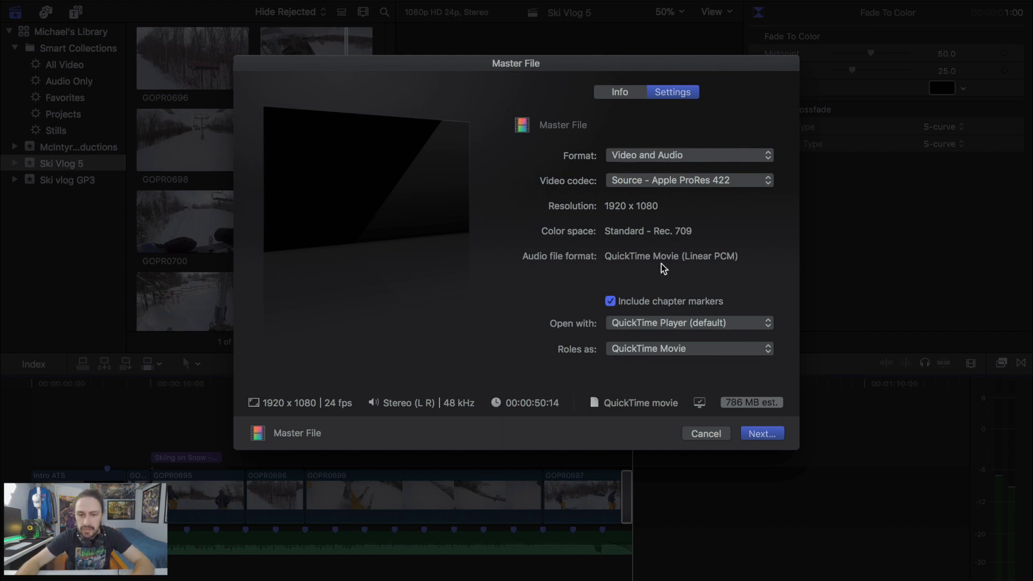
pyautogui.click(634, 156)
pyautogui.click(558, 181)
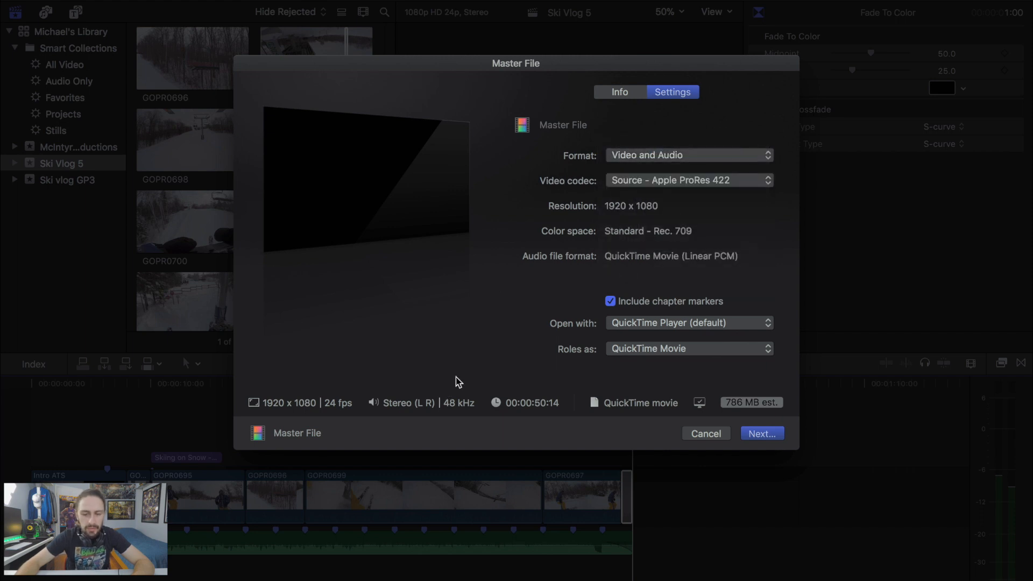
# Step: Proceed to saving the master file, keeping the name "Ski Vlog 5" and choosing Desktop as the location
pyautogui.click(758, 435)
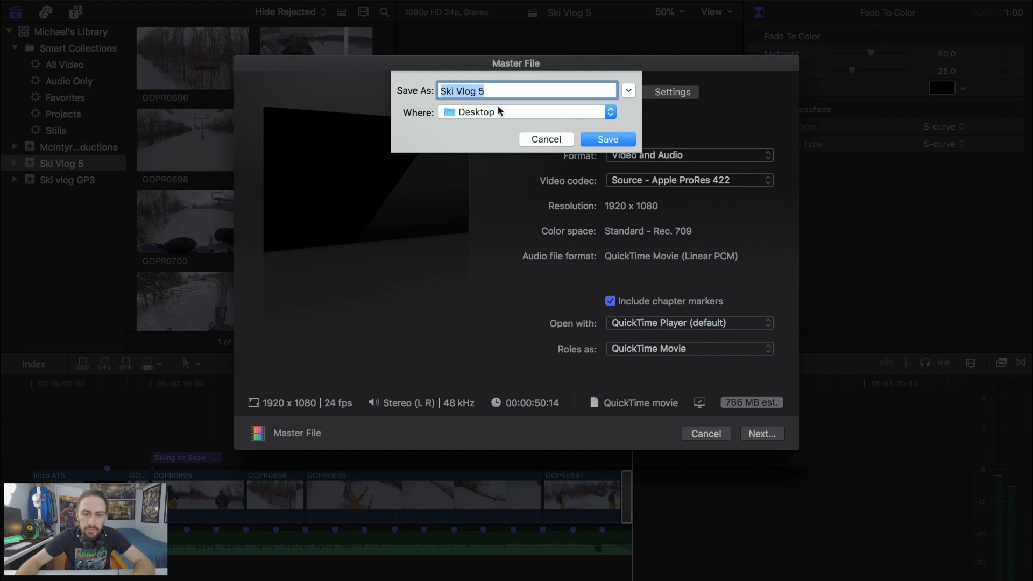
pyautogui.click(495, 91)
pyautogui.click(487, 115)
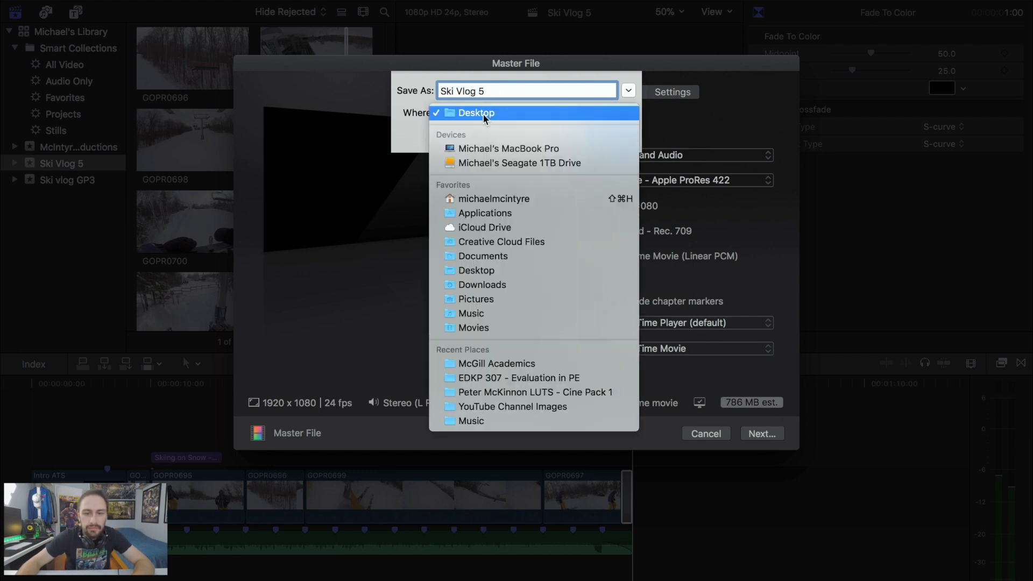
pyautogui.click(485, 115)
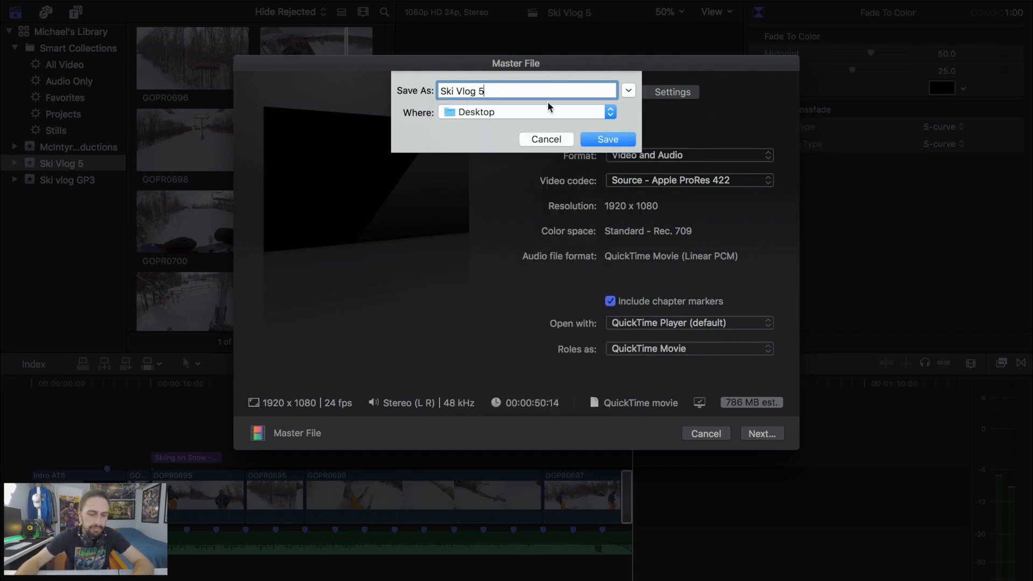